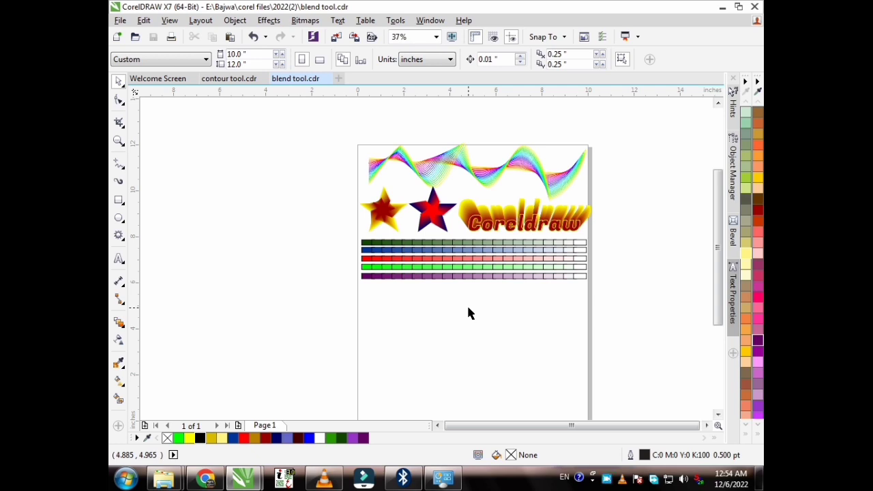
key(F4)
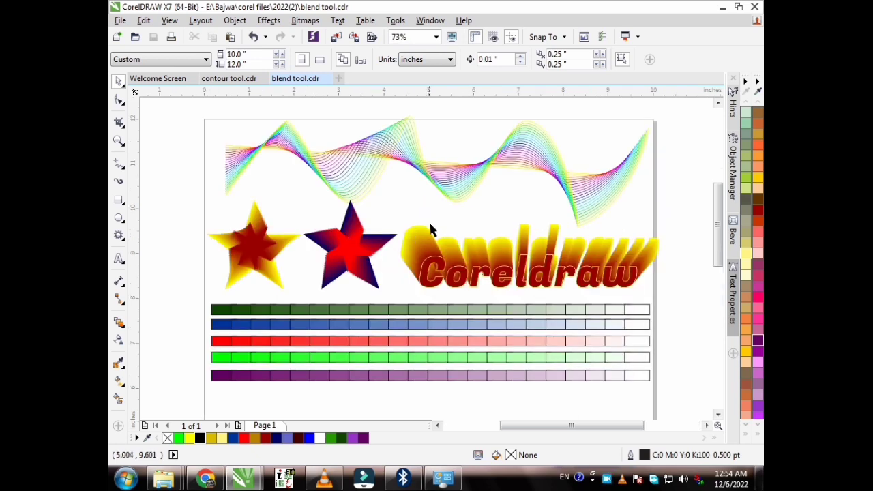
click(123, 327)
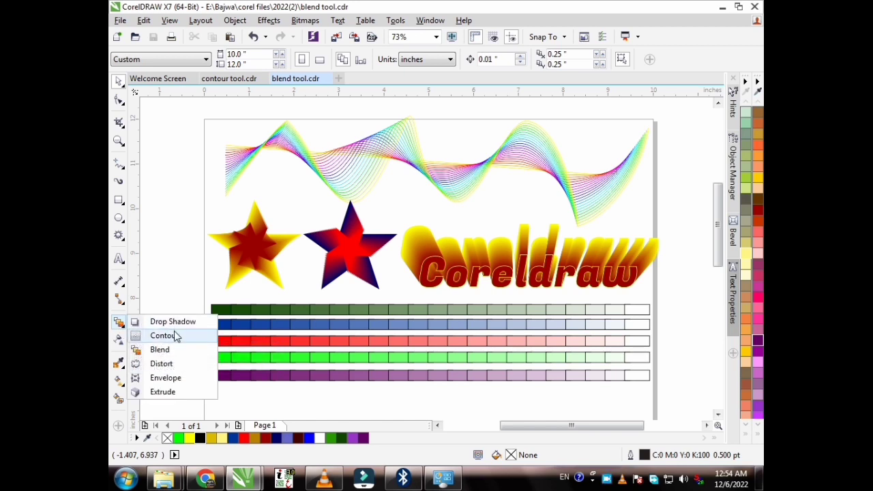
click(170, 350)
scroll(300, 197, down, 1)
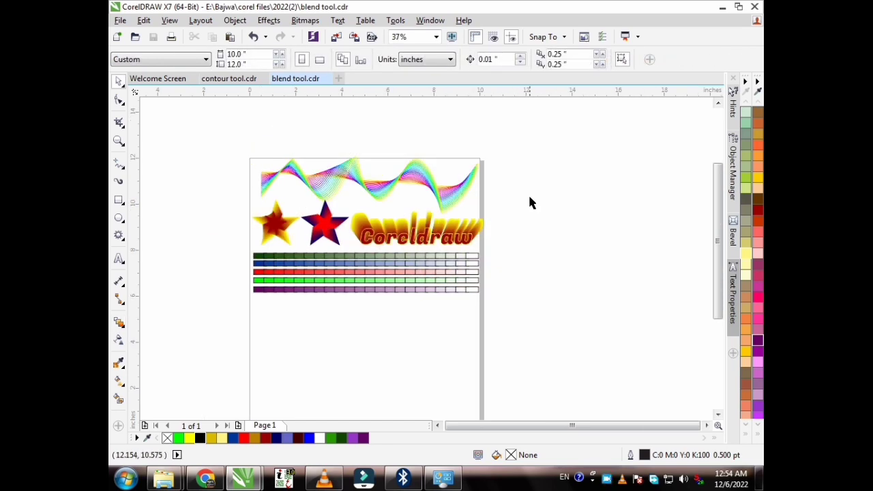
scroll(409, 163, down, 1)
scroll(394, 201, up, 1)
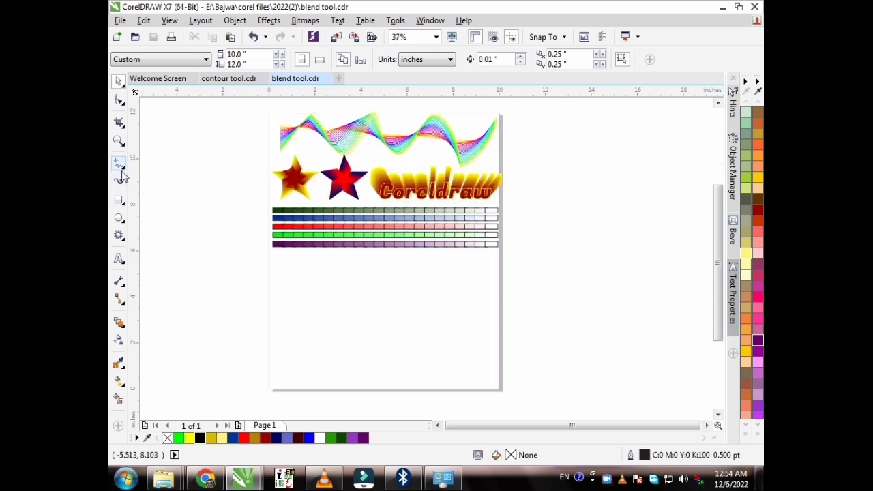
Draw a square about 2.97 inches wide in the empty area of the page below the colour bars.
click(118, 198)
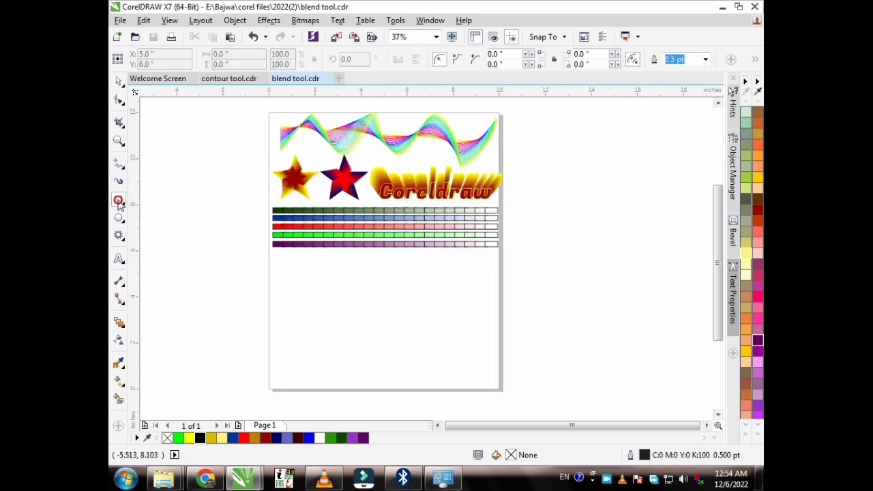
drag(327, 290, 396, 355)
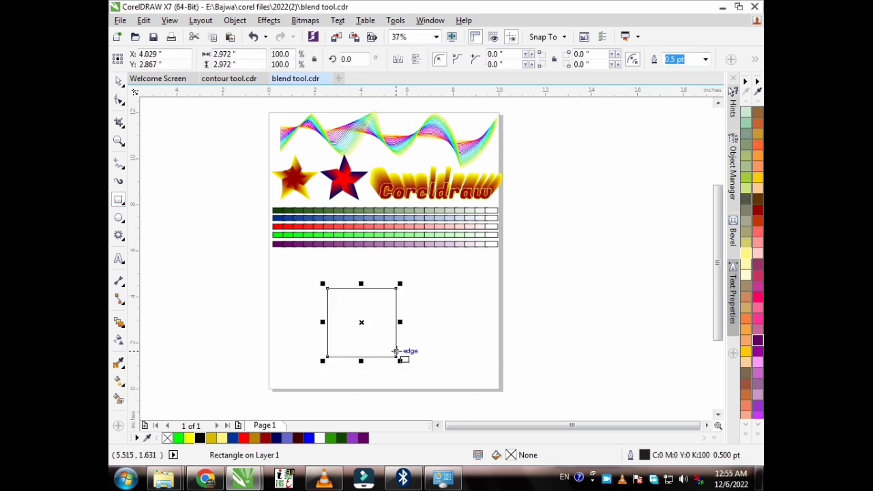
click(118, 81)
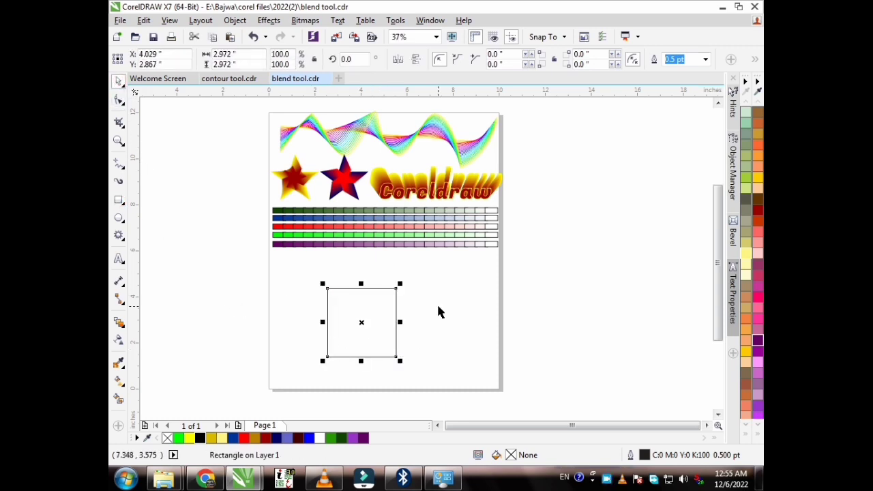
Place a copy of the square outside the page, level with the original, and shrink it about its centre to about 0.89 inches.
drag(362, 322, 599, 324)
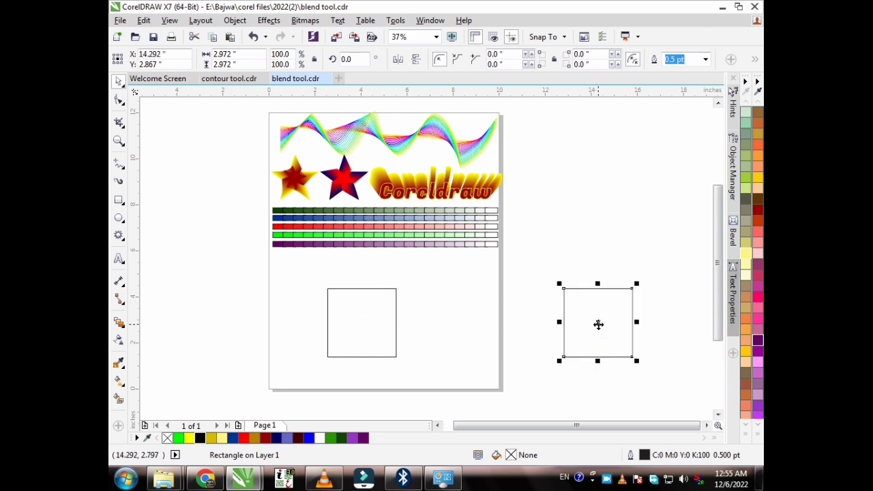
drag(637, 283, 615, 285)
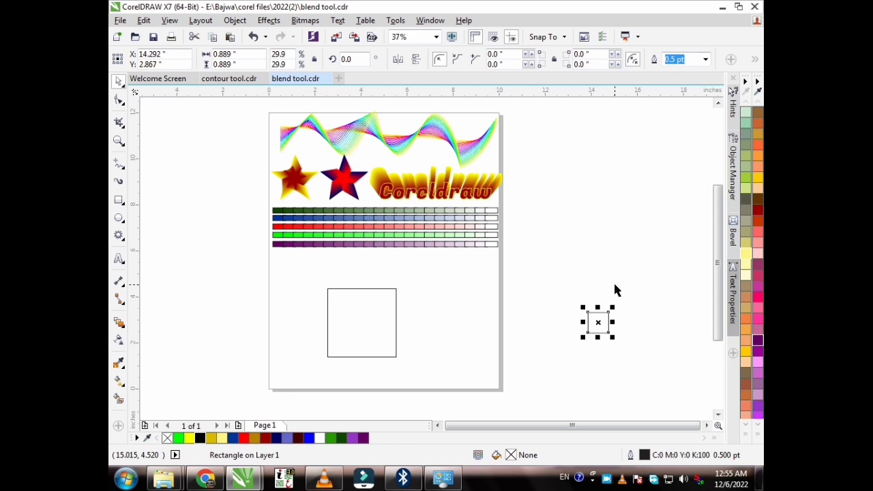
click(625, 280)
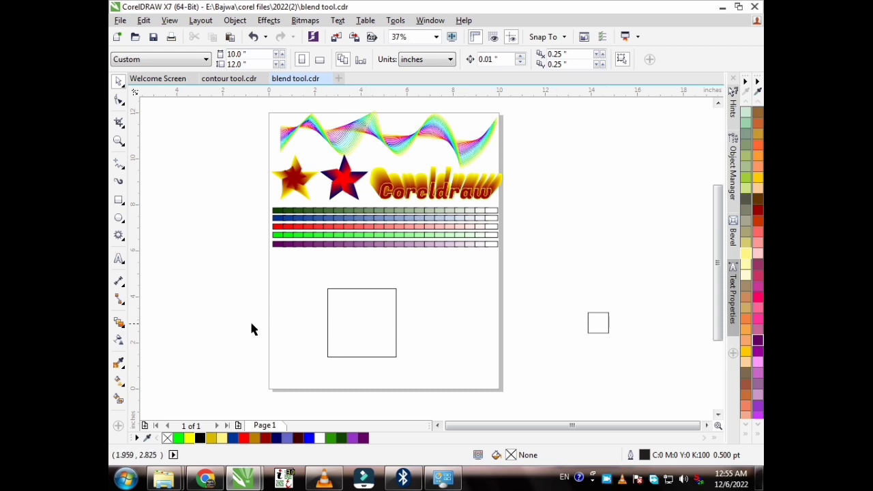
Blend the large square into the small square with 20 steps.
click(119, 322)
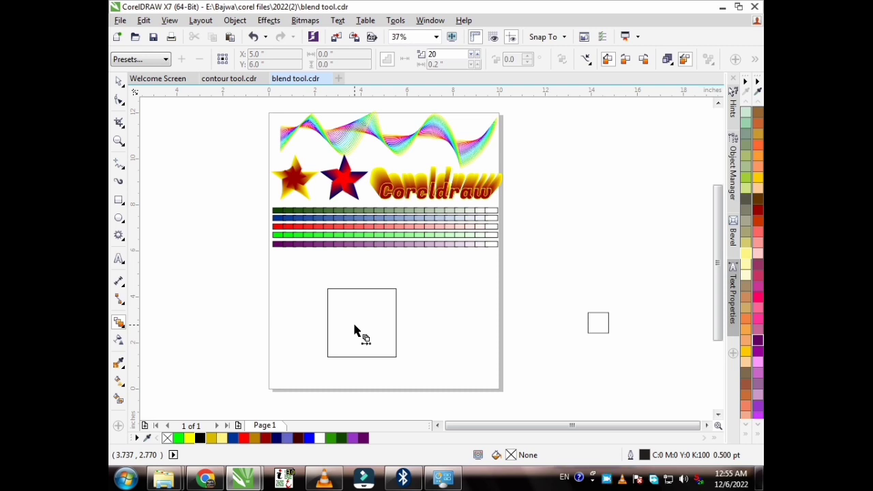
drag(360, 322, 598, 320)
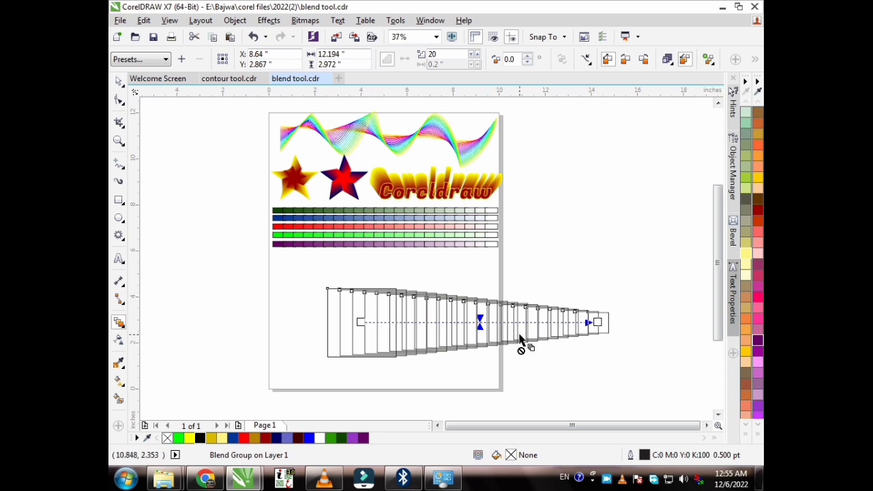
scroll(520, 339, up, 2)
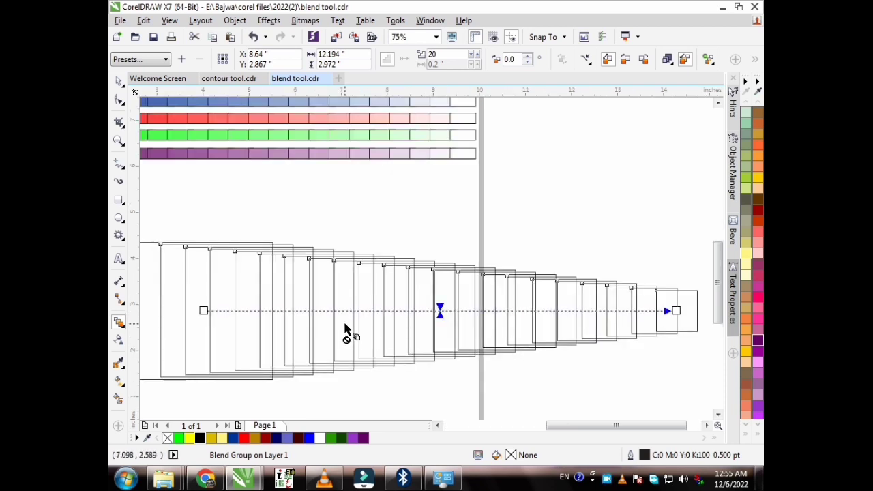
scroll(429, 290, down, 2)
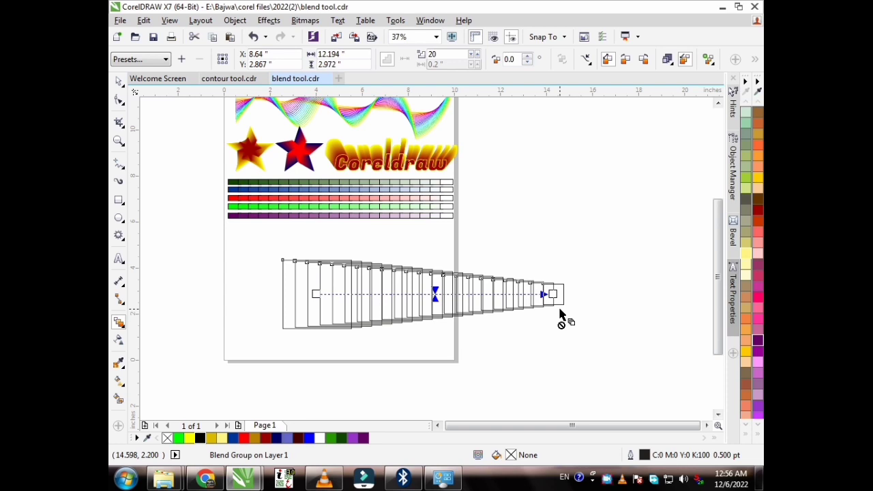
Fill the whole blend with red and recolour its small end square light yellow.
click(243, 438)
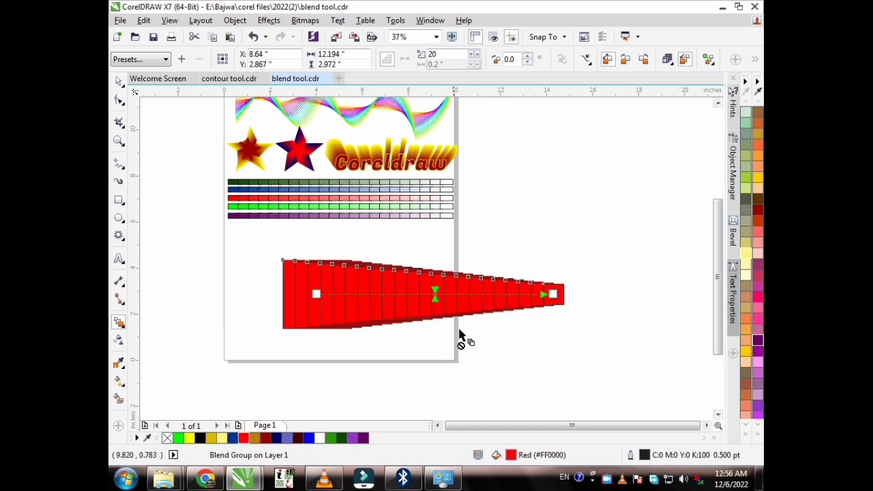
scroll(532, 285, up, 2)
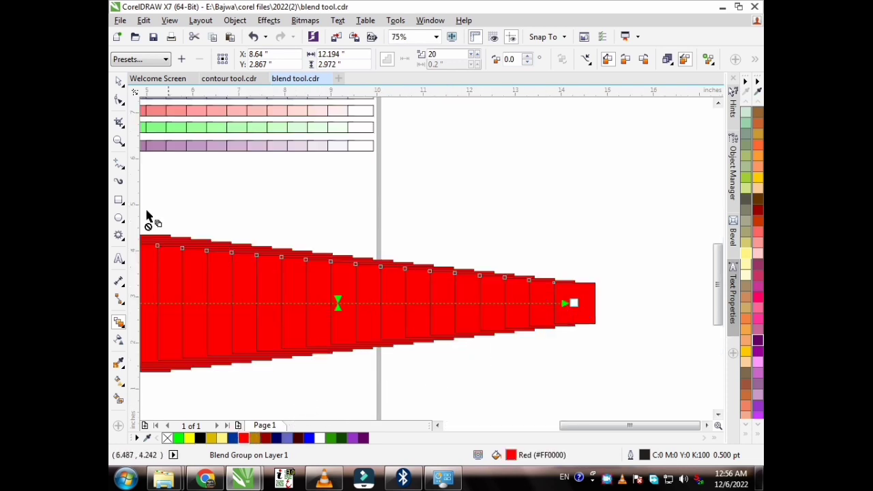
click(118, 81)
click(560, 205)
click(575, 304)
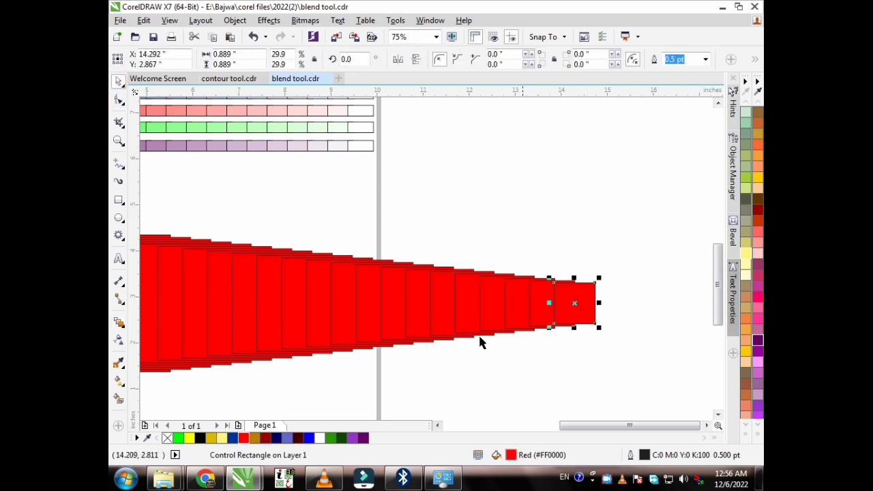
click(225, 438)
scroll(513, 254, down, 2)
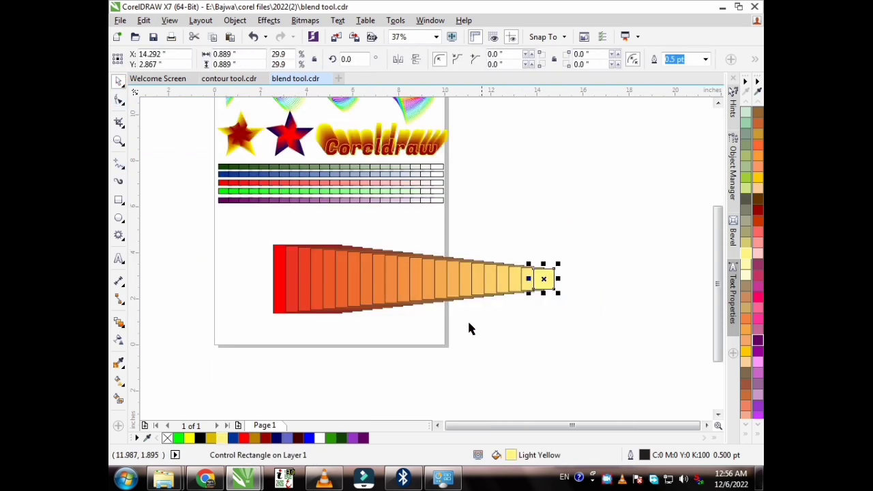
Try yellow, blue, dark red and red fills on the large end square of the blend.
click(300, 335)
click(279, 300)
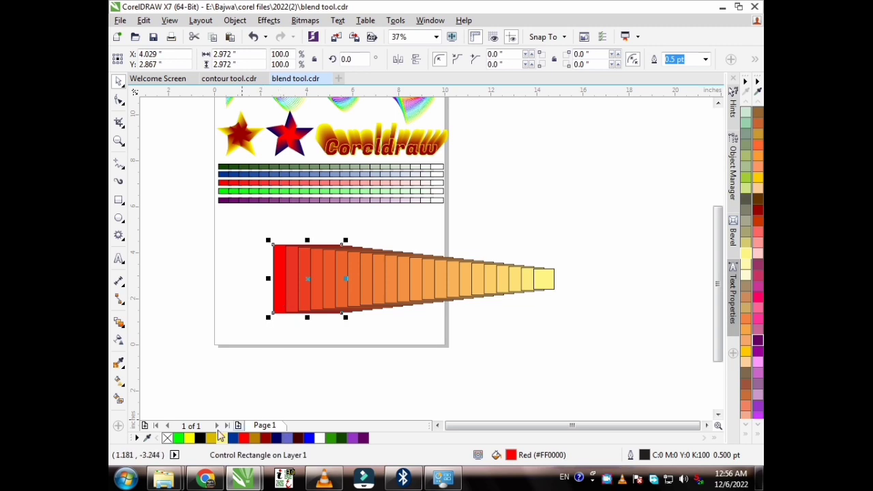
click(190, 438)
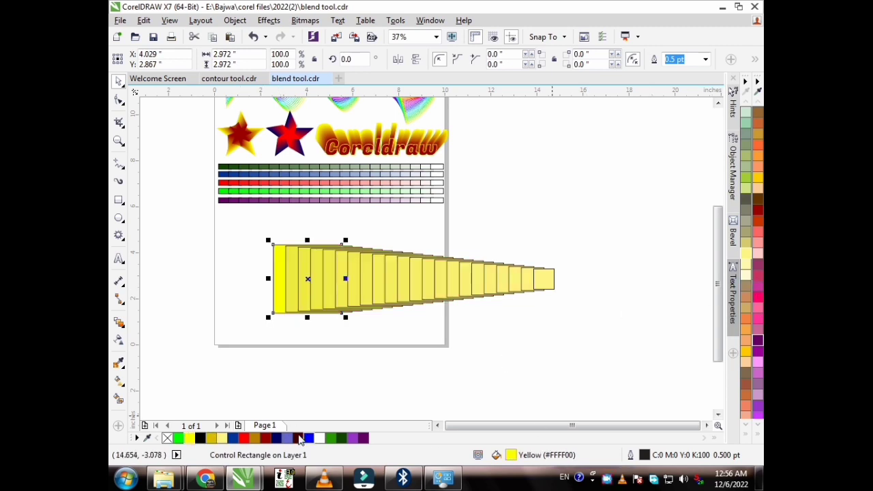
click(287, 438)
click(307, 438)
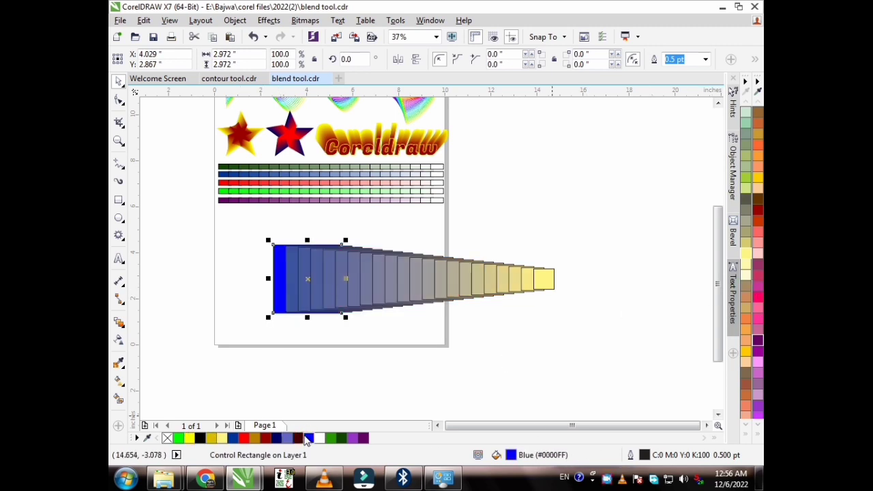
click(299, 438)
click(250, 438)
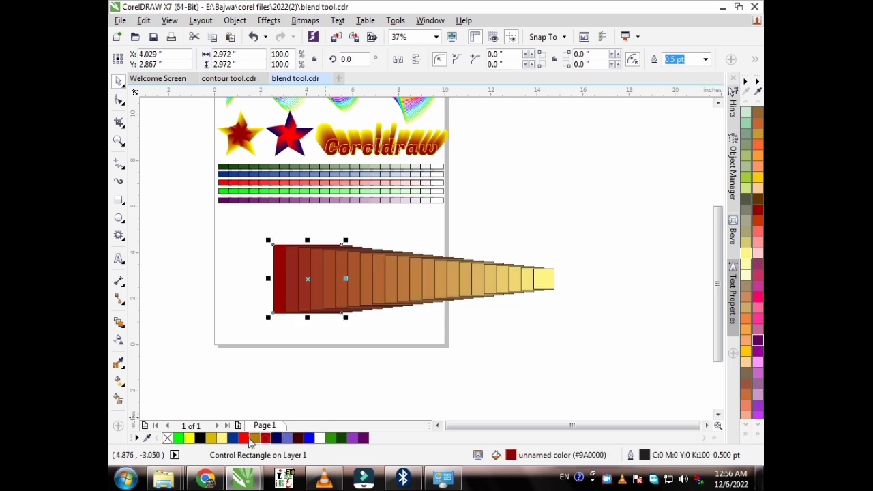
click(243, 438)
Try navy blue and dark yellow on the large end square, and settle on a dark red (#9A0000) fill.
click(271, 300)
click(277, 300)
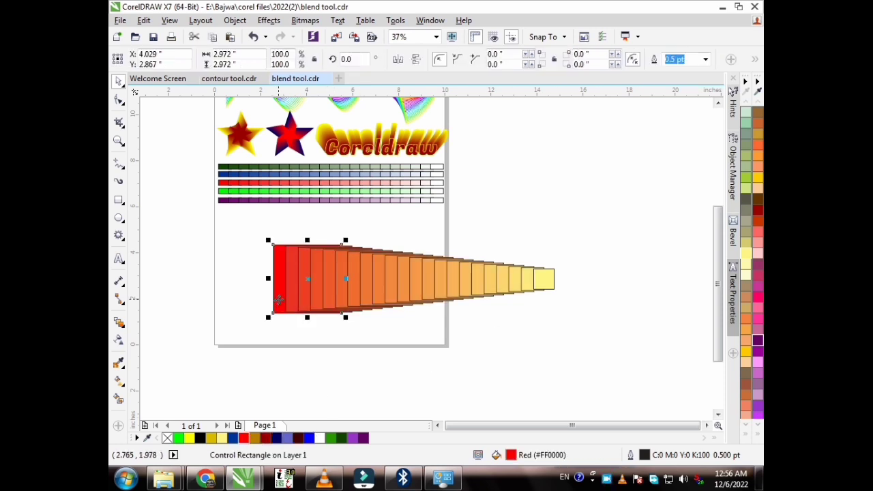
click(233, 438)
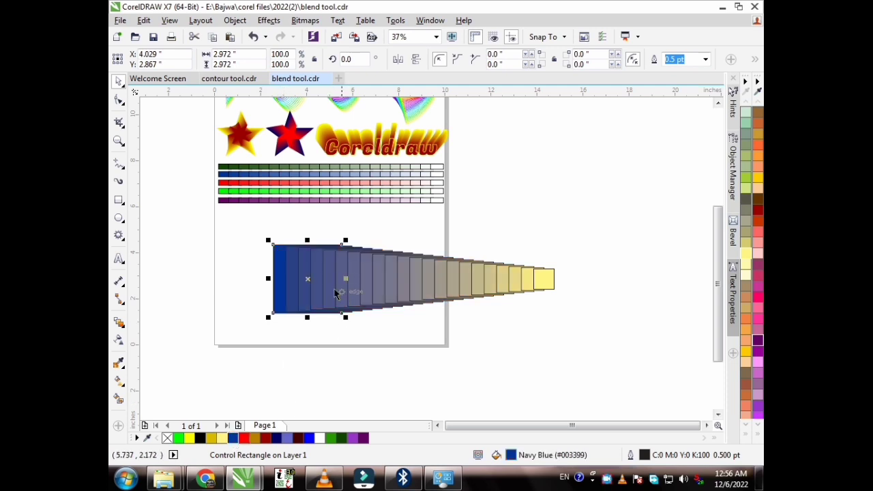
click(211, 438)
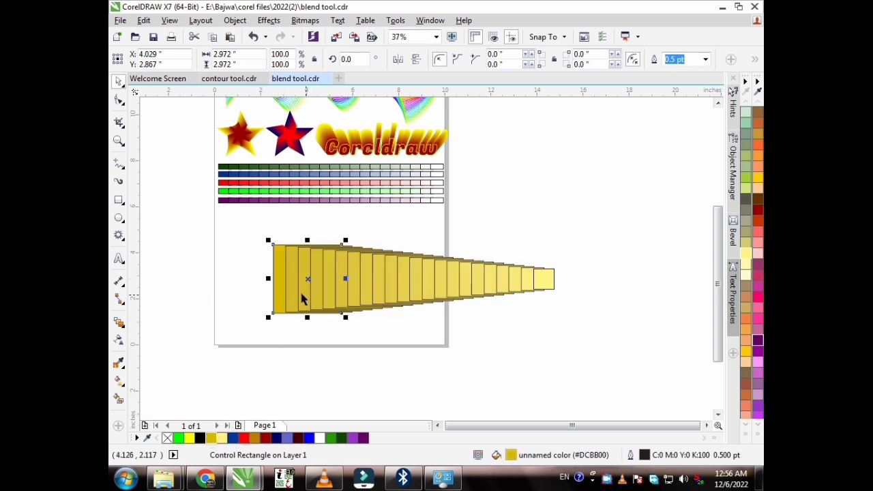
click(263, 438)
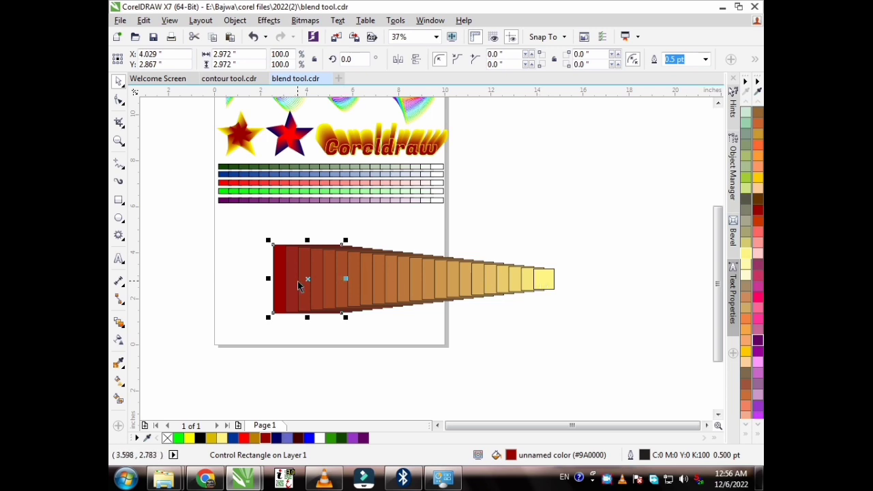
Rotate the small light yellow end square clockwise to an angle of about 291.5 degrees.
click(621, 347)
click(545, 280)
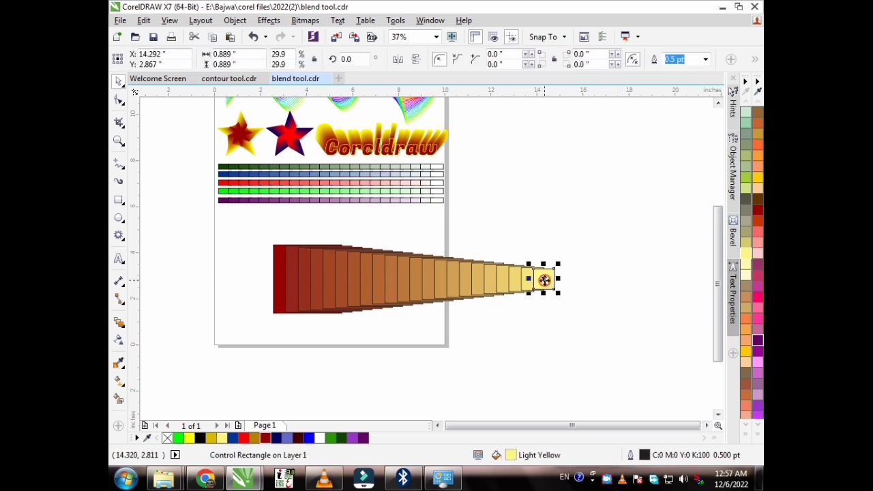
scroll(546, 279, up, 1)
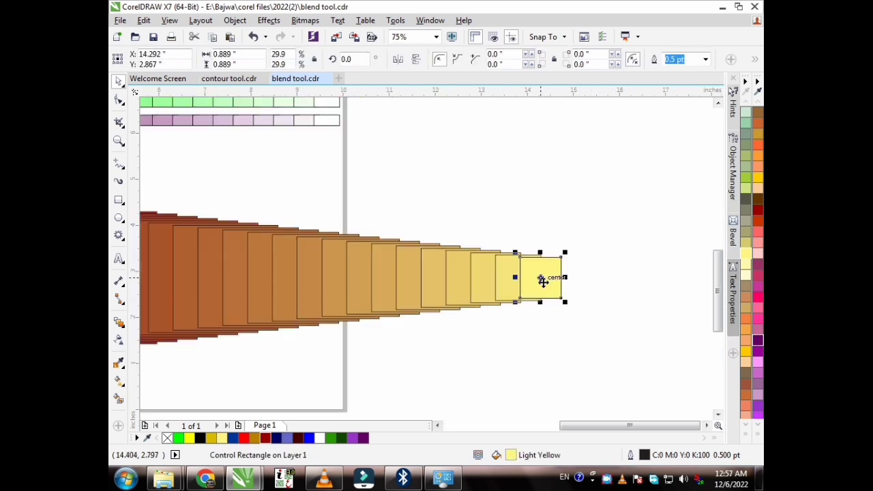
click(541, 279)
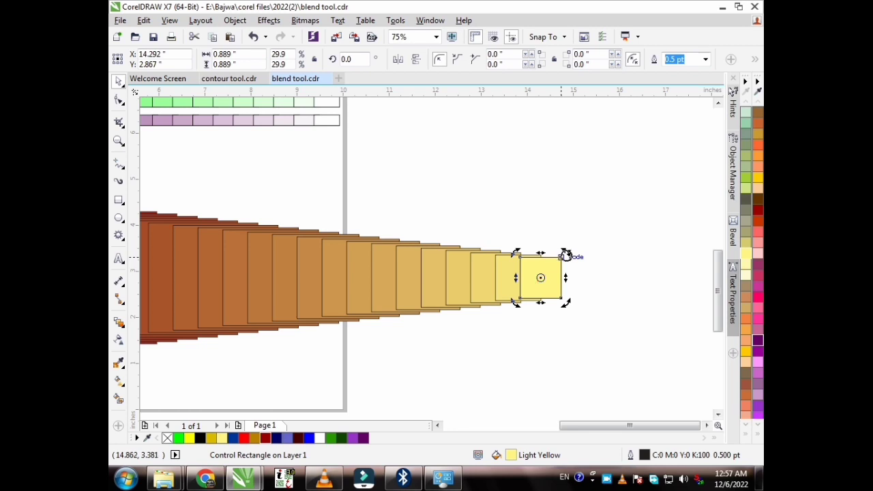
drag(566, 253, 581, 301)
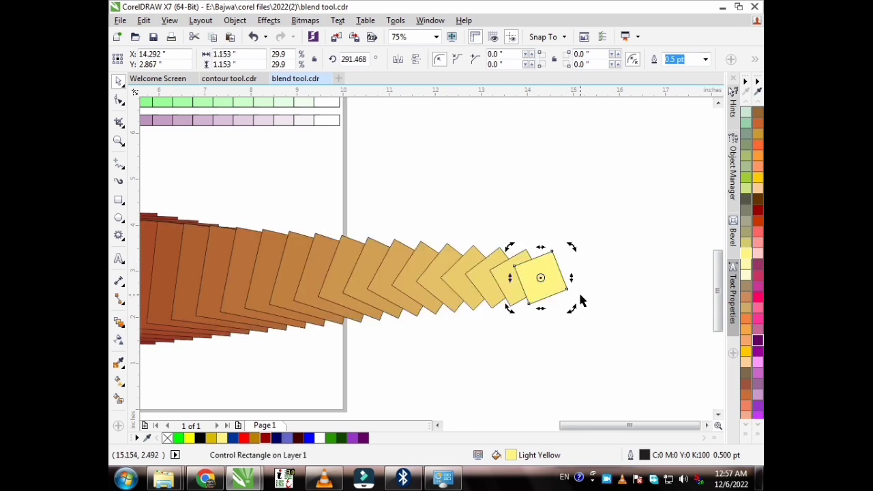
scroll(581, 301, down, 2)
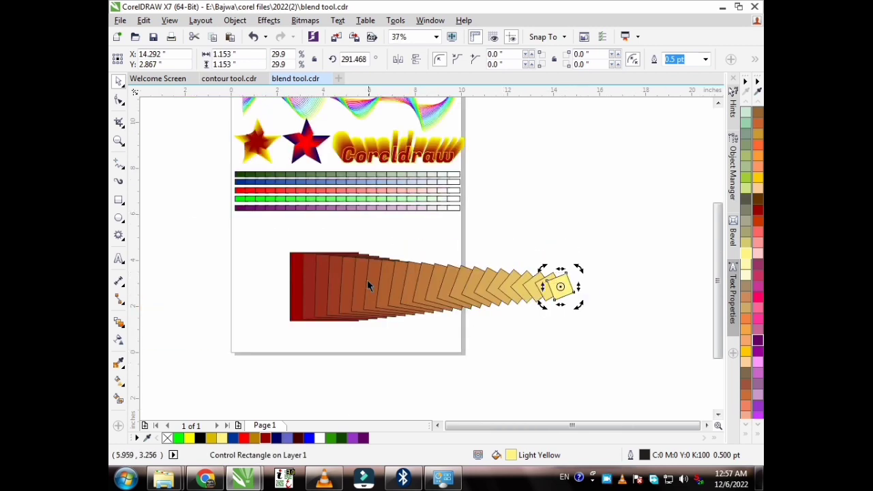
Raise the number of steps in the square blend to 47.
click(119, 322)
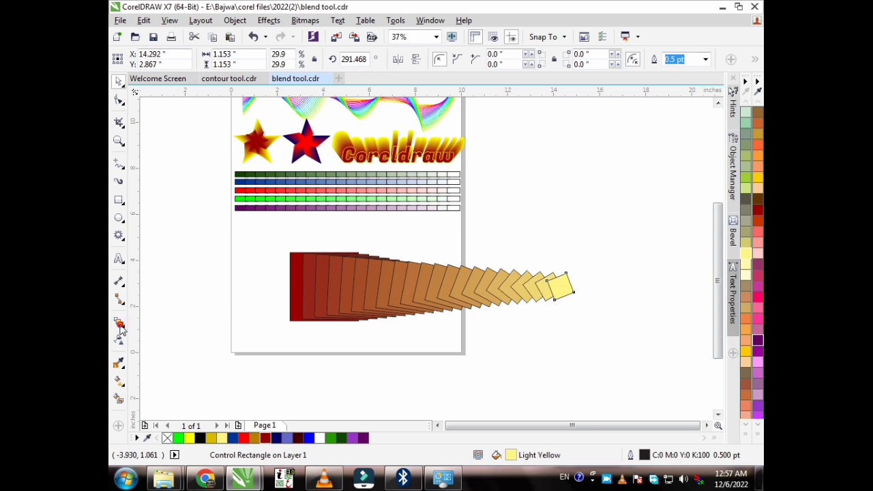
click(408, 266)
click(342, 259)
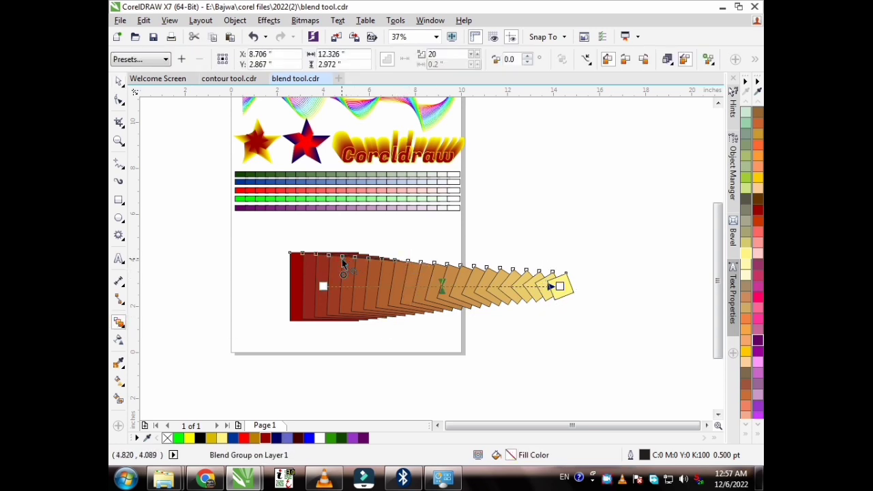
click(478, 53)
click(477, 53)
click(478, 53)
click(477, 53)
click(477, 53)
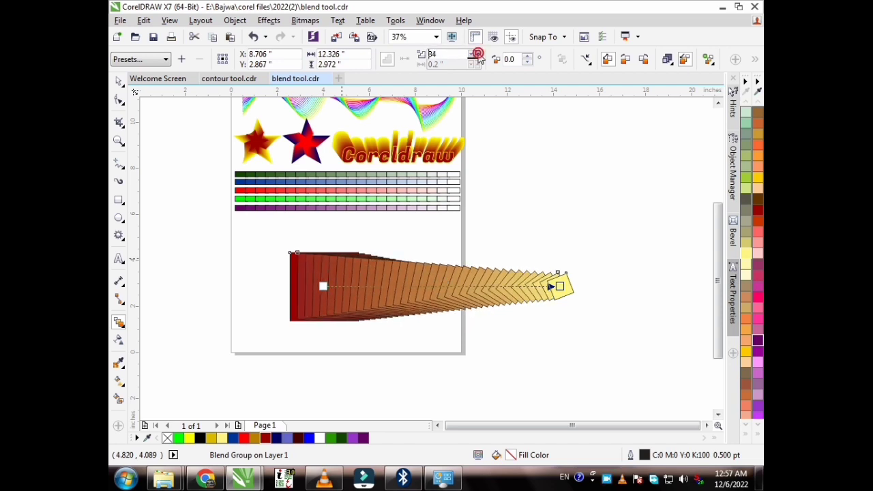
click(477, 53)
click(478, 53)
click(478, 53)
click(477, 53)
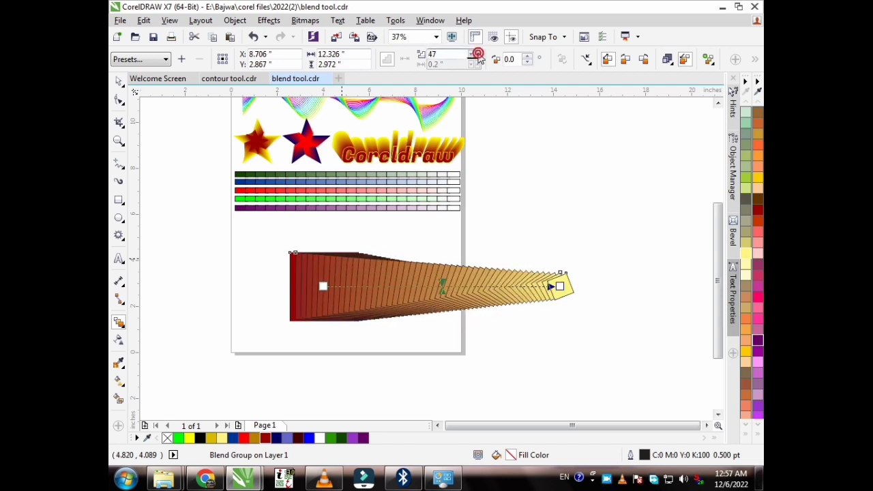
Move the small light yellow end square down and inward to about X 12.848", Y 0.895", reshaping the square blend.
click(118, 82)
click(515, 267)
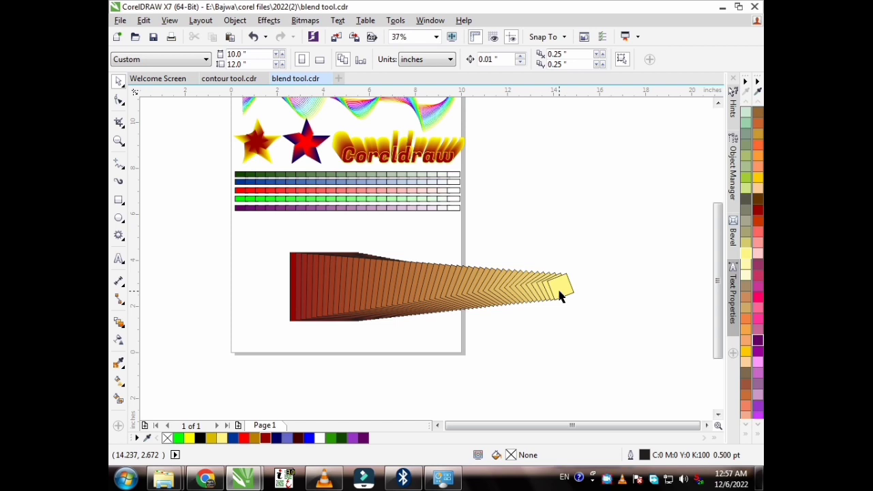
drag(559, 294, 527, 330)
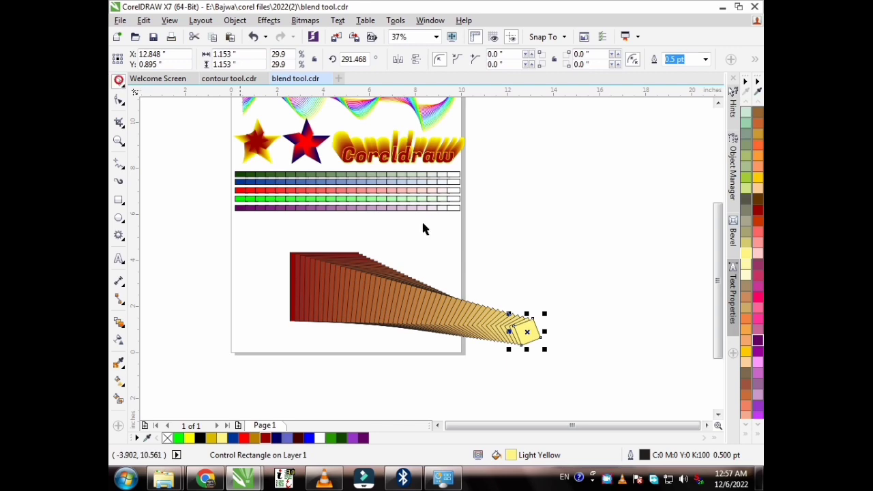
Move the whole square blend off the page, to the upper left of the sample artwork at about X -7.507", Y 12.077".
scroll(480, 244, down, 2)
drag(478, 286, 295, 168)
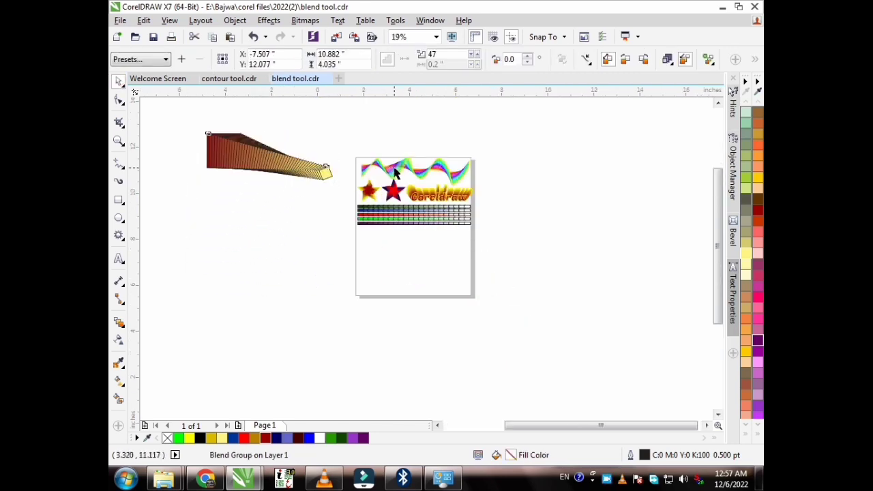
scroll(395, 169, up, 4)
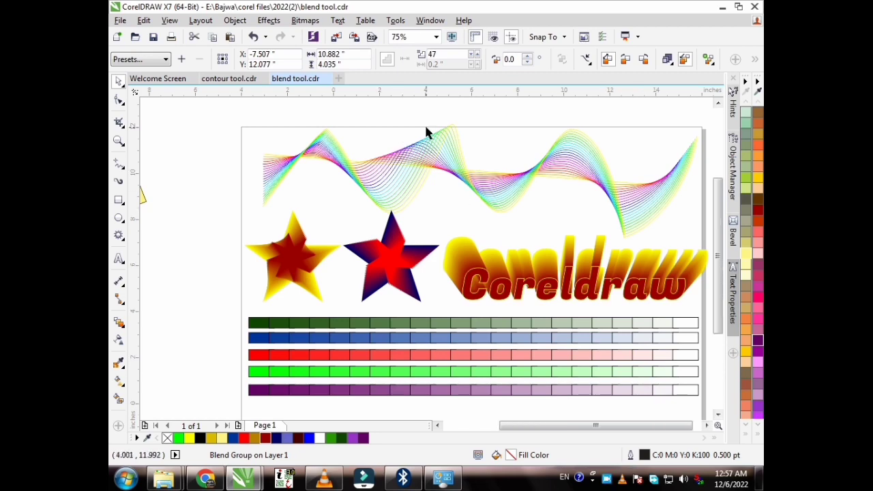
scroll(424, 126, down, 4)
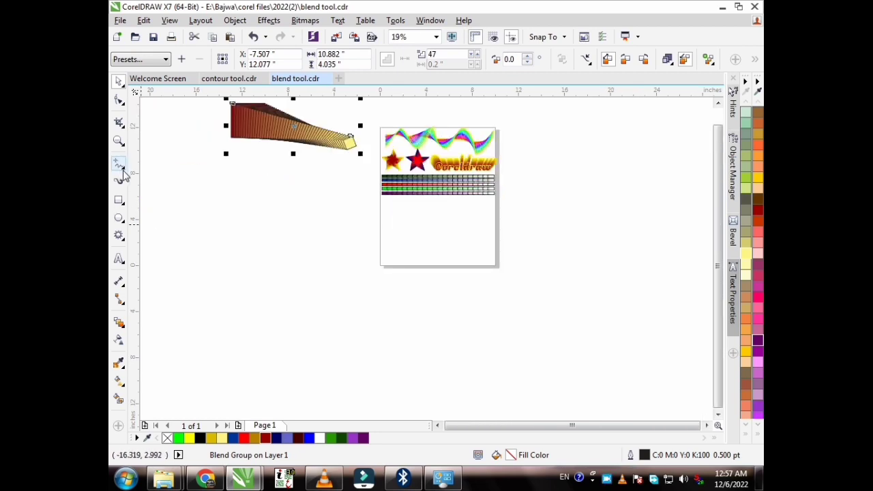
Draw an open zigzag line of straight segments with the Pen tool below the colour strips, about 13.25" wide and 6.3" high.
click(123, 170)
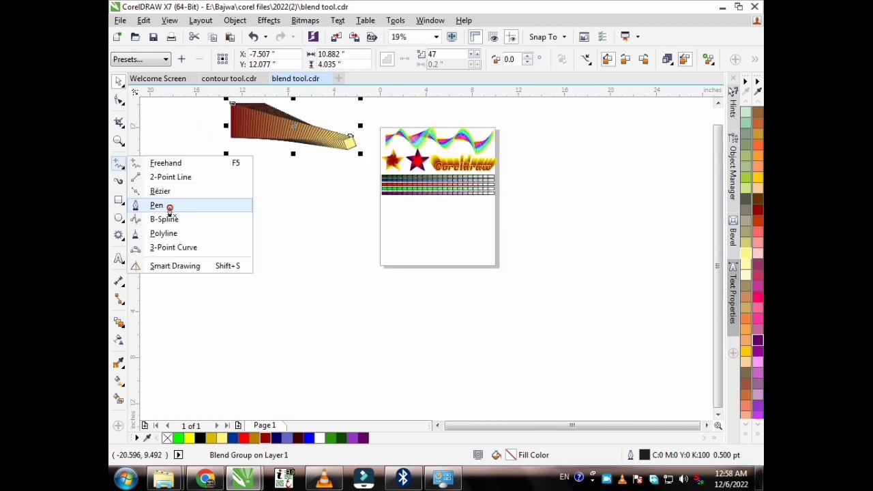
click(169, 206)
scroll(435, 196, up, 2)
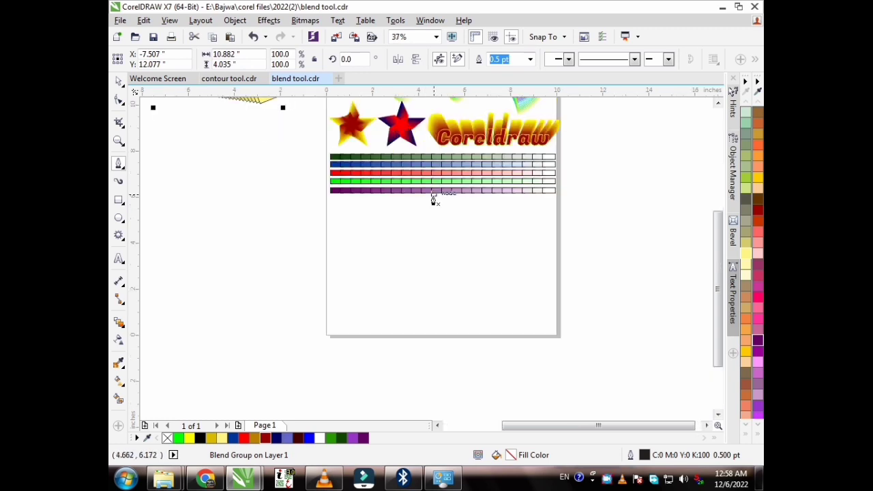
click(416, 278)
click(470, 264)
click(532, 242)
click(565, 288)
click(494, 324)
click(547, 356)
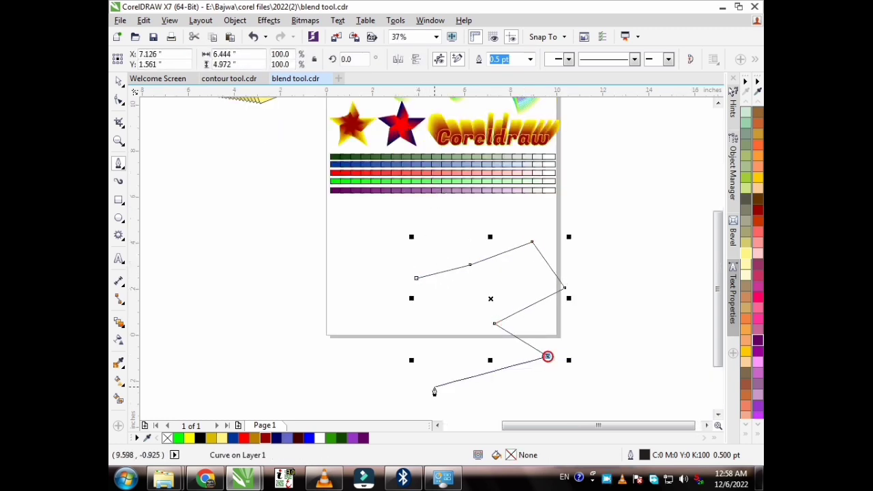
click(435, 387)
click(369, 349)
click(280, 315)
click(259, 343)
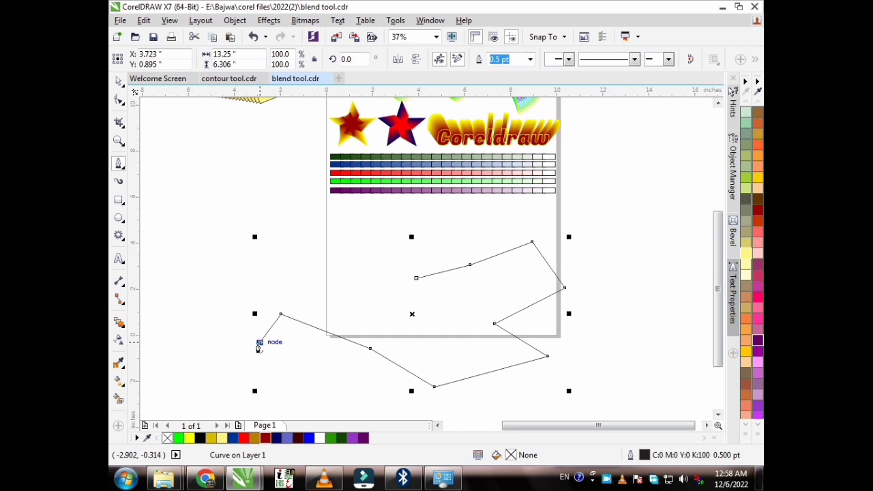
double_click(259, 342)
Draw a looping open curve with the Freehand tool across the zigzag line, about 15.47" wide and 8.2" high.
click(122, 170)
click(143, 163)
scroll(376, 189, down, 2)
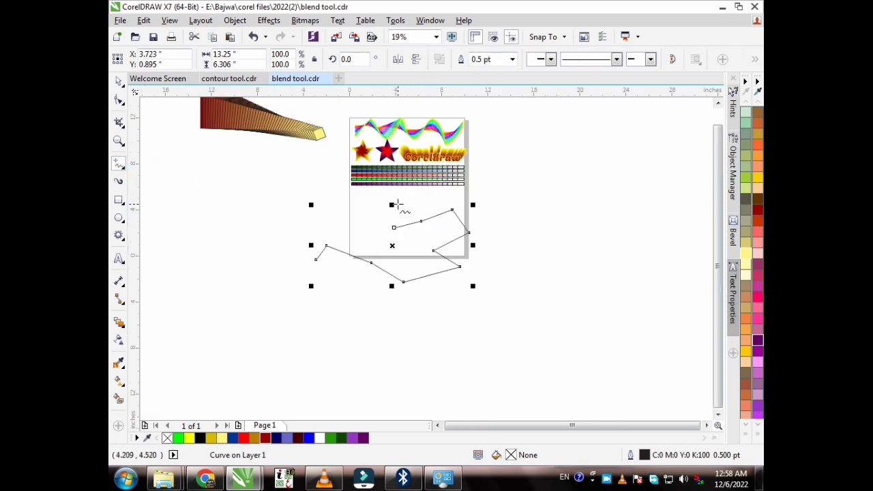
scroll(407, 220, up, 2)
mouse_move(398, 181)
mouse_down()
mouse_move(409, 243)
mouse_move(454, 226)
mouse_move(460, 179)
mouse_move(445, 204)
mouse_move(511, 262)
mouse_move(552, 231)
mouse_move(523, 205)
mouse_move(491, 236)
mouse_move(481, 292)
mouse_move(514, 314)
mouse_move(486, 287)
mouse_move(446, 297)
mouse_move(414, 364)
mouse_move(367, 337)
mouse_move(394, 287)
mouse_move(374, 266)
mouse_move(262, 341)
mouse_move(244, 288)
mouse_move(283, 250)
mouse_move(270, 305)
mouse_move(196, 305)
mouse_move(206, 252)
mouse_up()
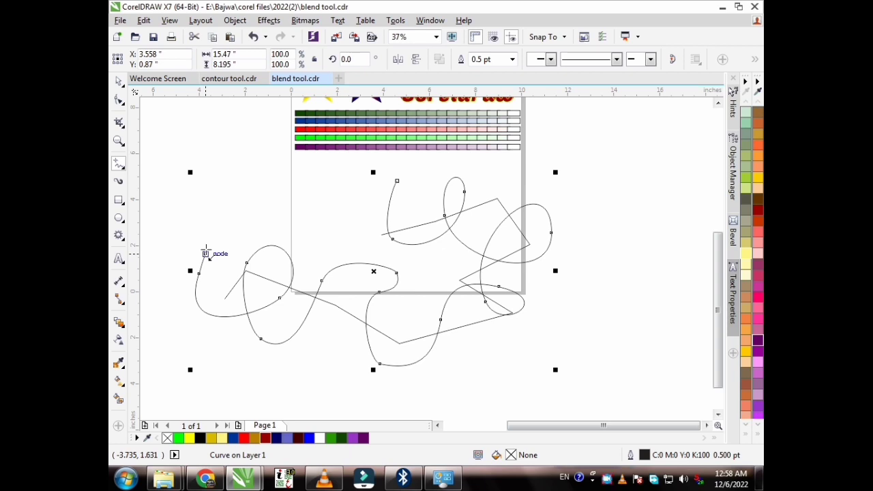
click(119, 81)
click(178, 143)
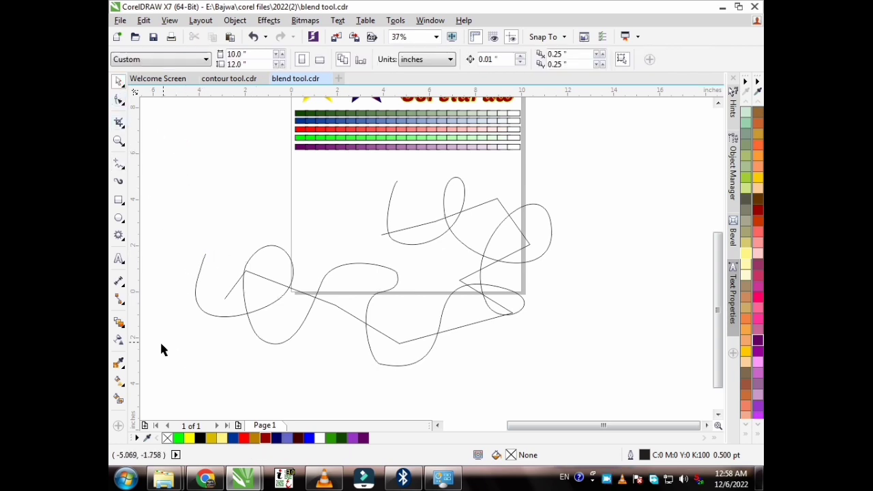
Blend the looping freehand curve with the zigzag line using the Blend tool at 20 steps.
click(119, 322)
scroll(324, 334, up, 1)
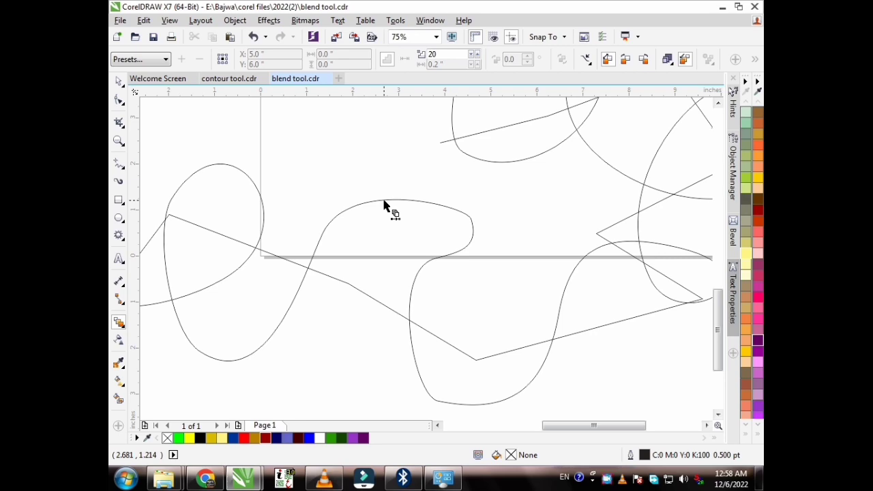
drag(383, 205, 380, 259)
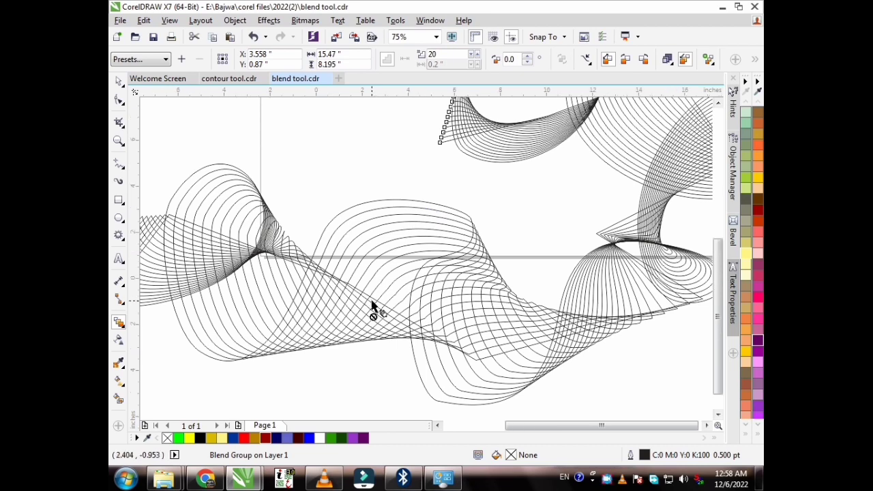
scroll(370, 305, down, 4)
scroll(373, 311, up, 2)
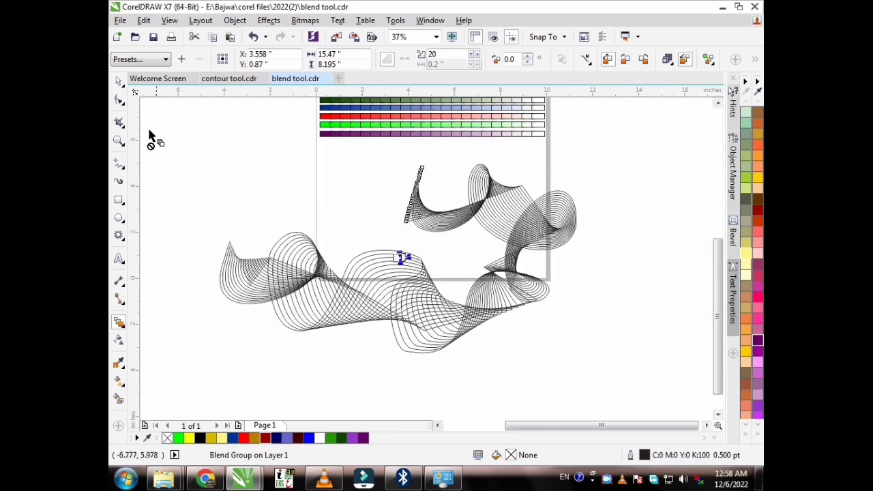
Raise the number of steps in the curve blend to 37.
click(119, 82)
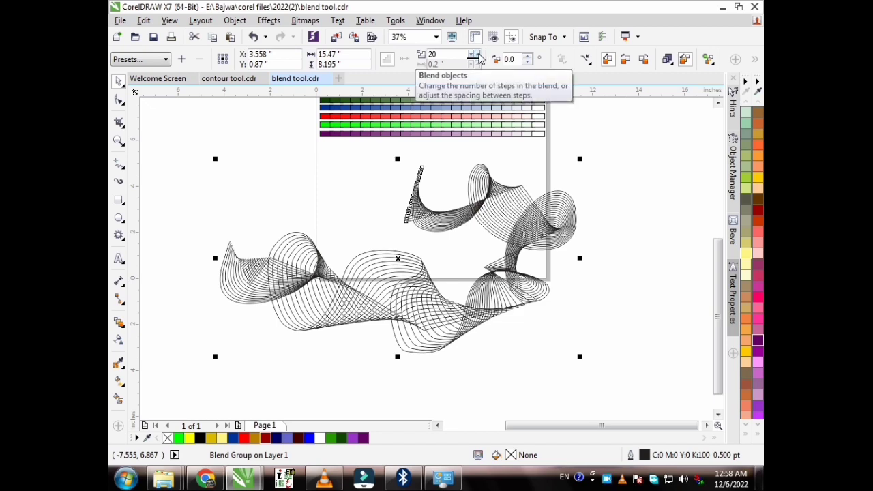
click(478, 54)
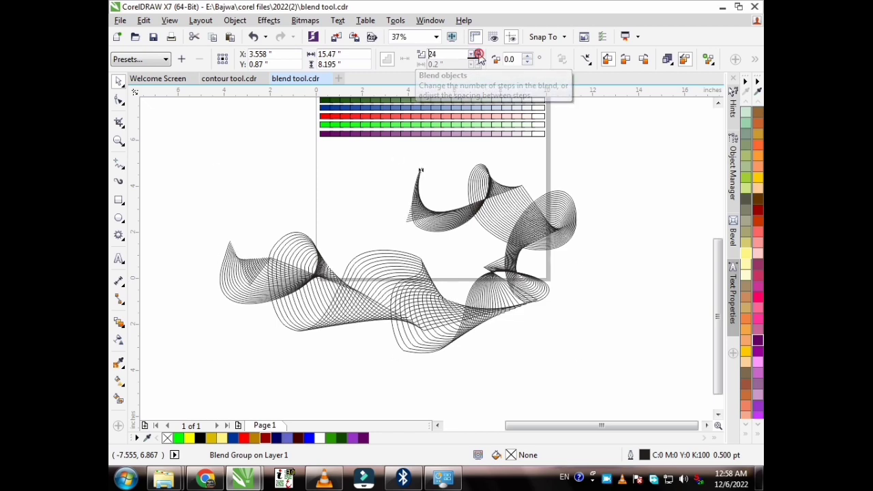
click(478, 54)
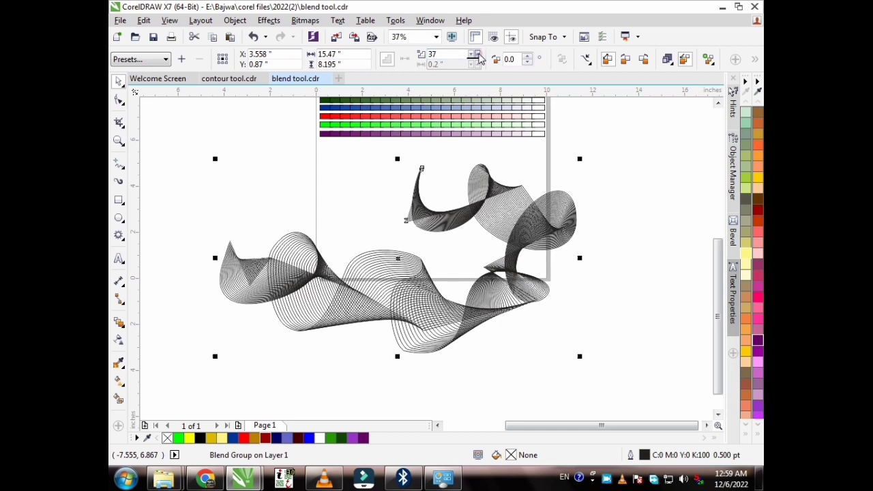
Select only the looping control curve of the blend and give it a dark yellow (#DCBB00) fill and outline.
click(518, 289)
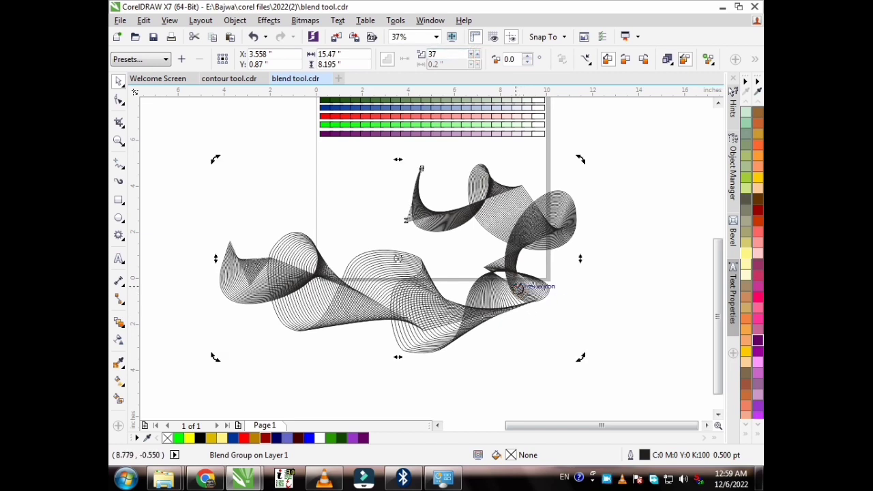
click(518, 289)
click(603, 249)
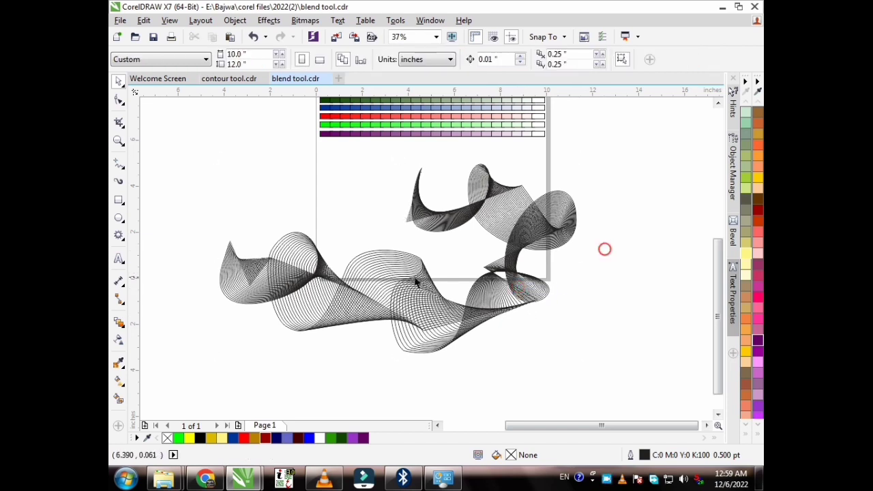
click(423, 175)
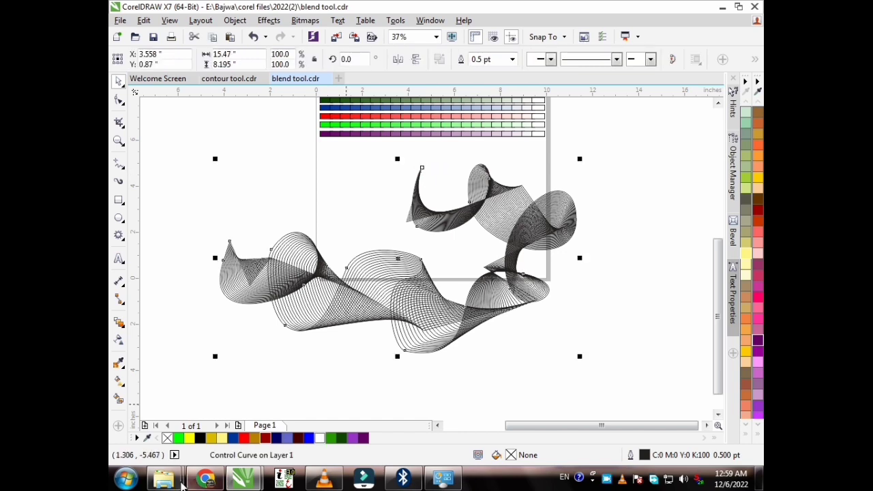
click(213, 441)
right_click(214, 444)
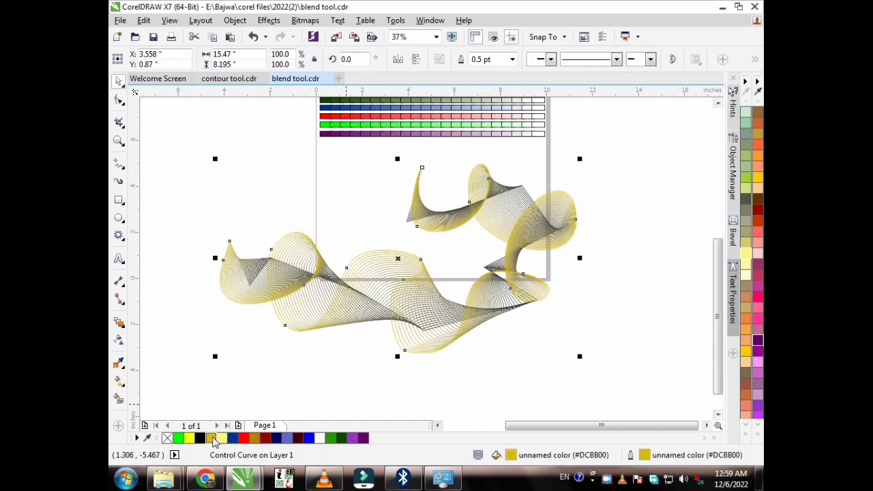
click(287, 373)
Select the zigzag control line at its loose lower end and colour its outline red.
scroll(228, 263, up, 4)
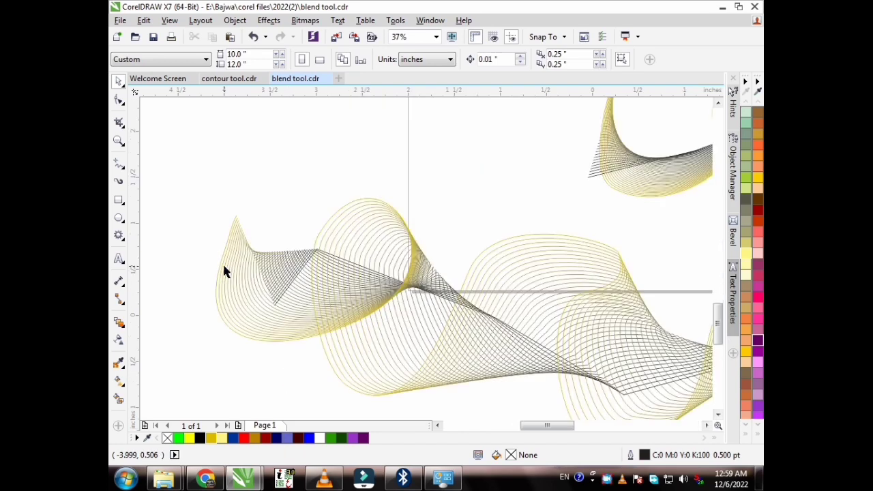
scroll(324, 348, up, 4)
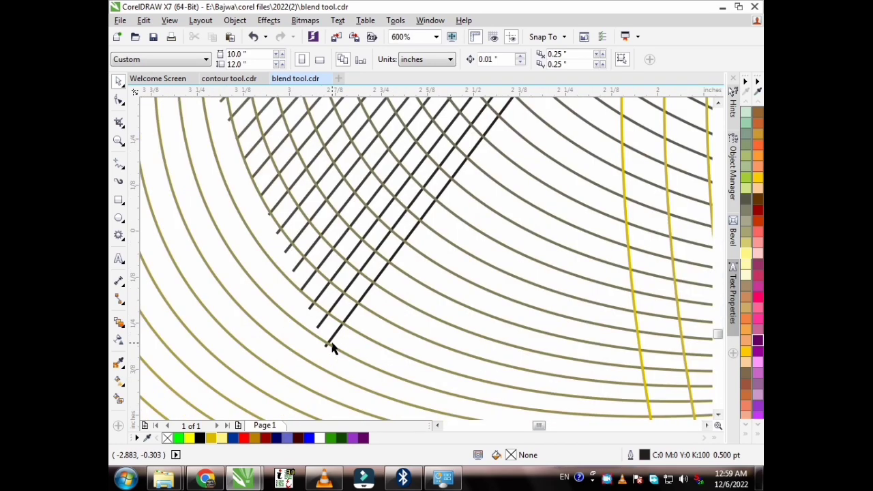
click(325, 345)
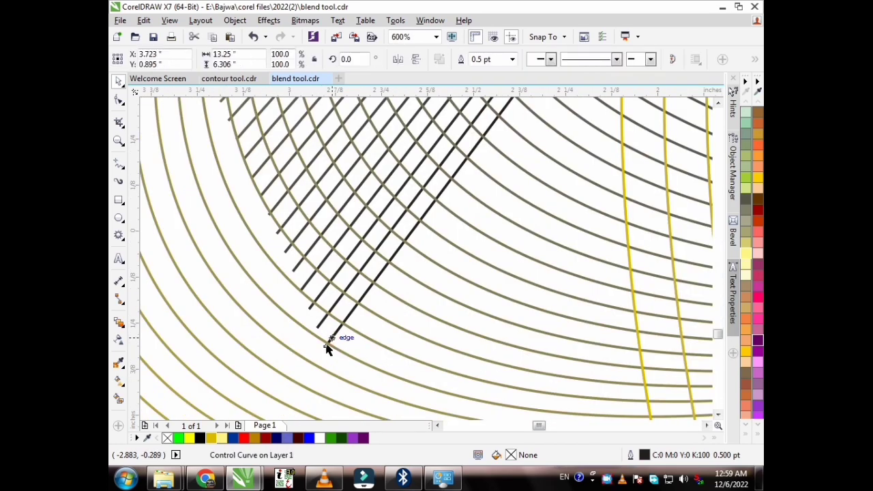
click(244, 439)
scroll(348, 308, down, 2)
scroll(347, 308, down, 2)
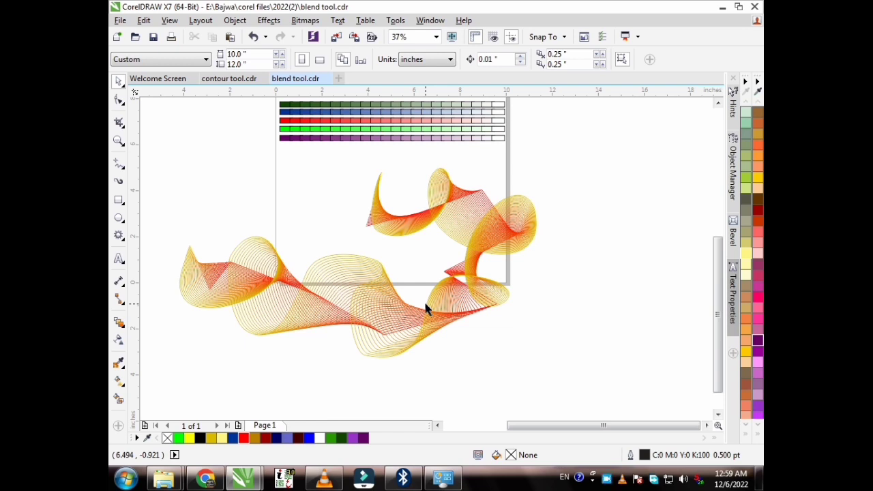
Compare the direct and clockwise colour progressions on the curve blend, and settle on Clockwise blend.
click(119, 322)
click(253, 282)
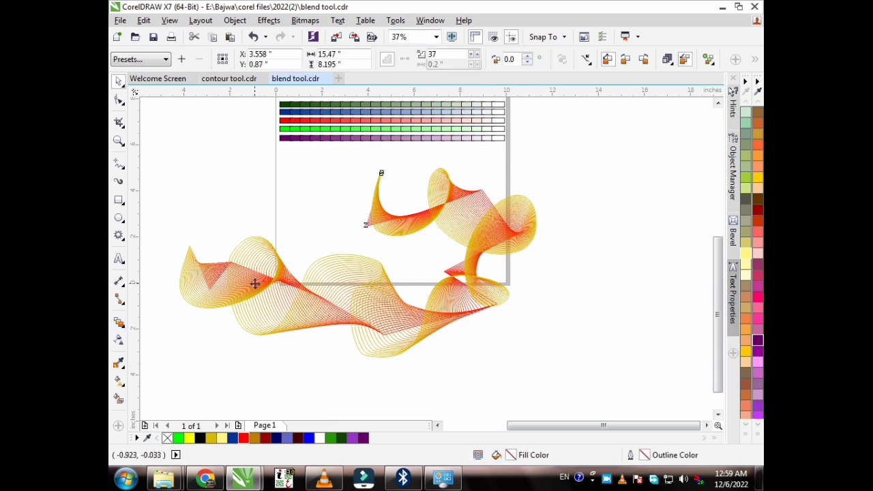
click(119, 322)
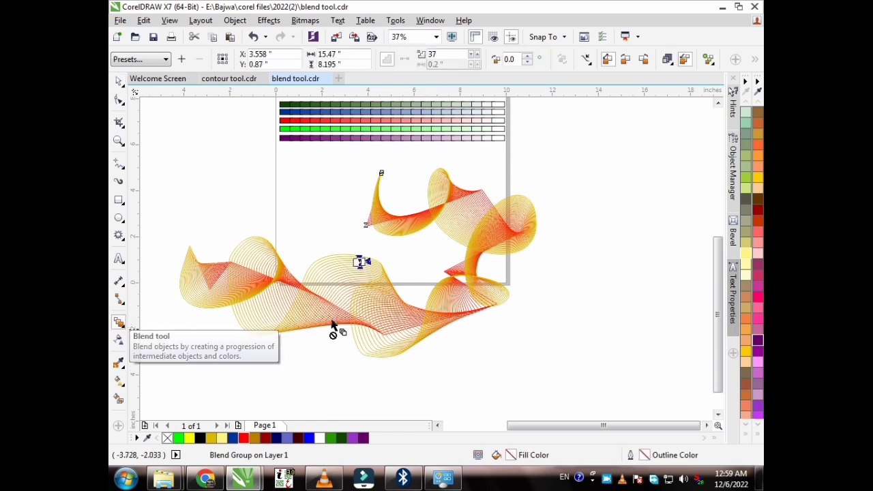
click(625, 62)
click(610, 63)
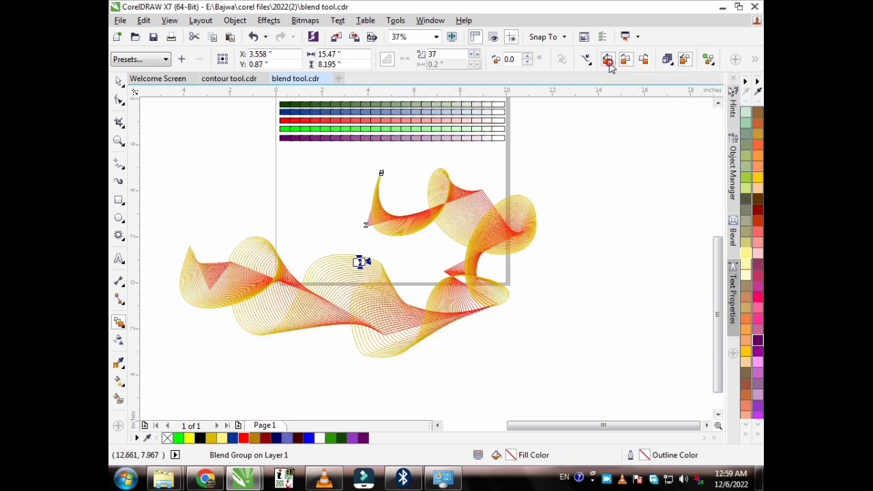
click(624, 61)
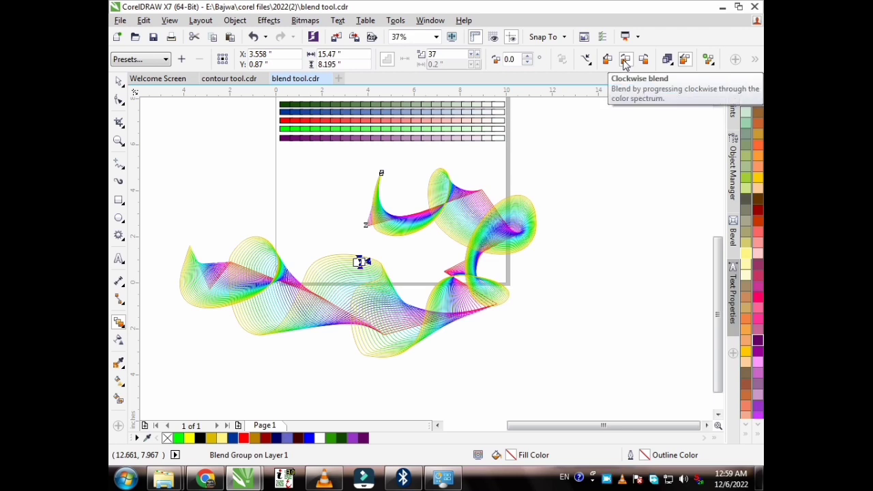
Try the curve blend's object and colour acceleration linked and unlinked, leaving both slightly above the midpoint.
click(673, 68)
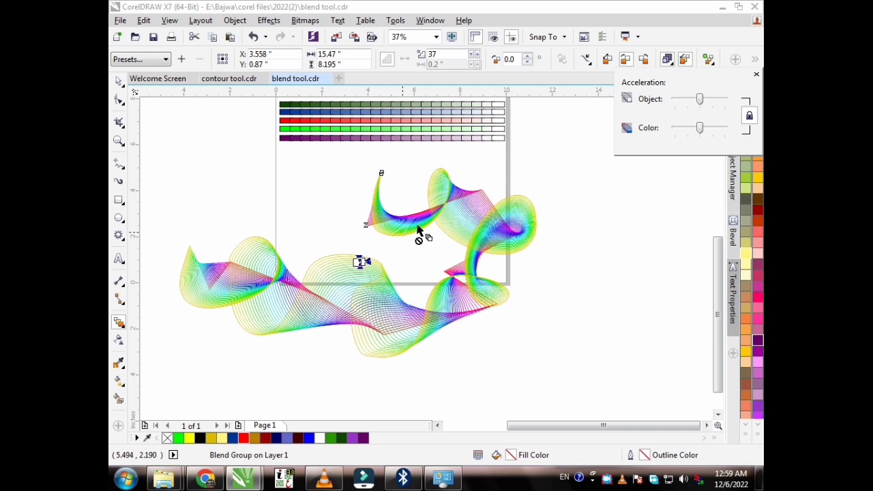
mouse_move(701, 99)
mouse_down()
mouse_move(681, 101)
mouse_move(718, 101)
mouse_move(707, 101)
mouse_up()
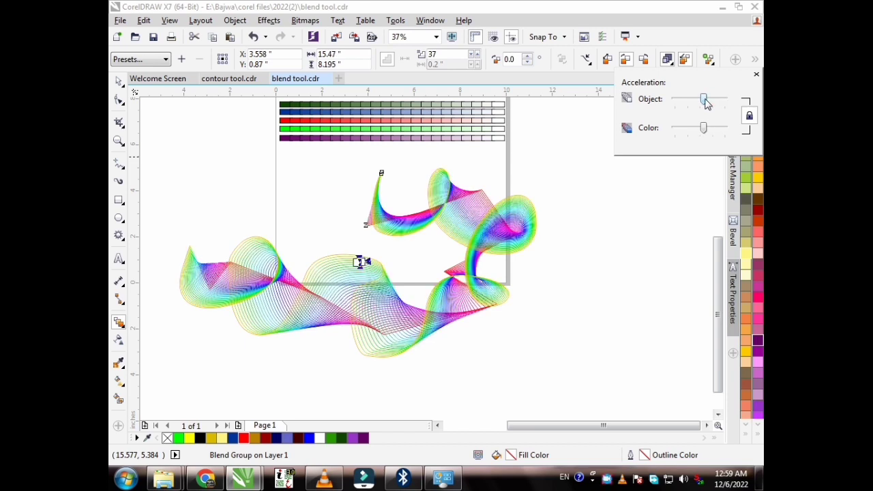
drag(706, 102, 702, 101)
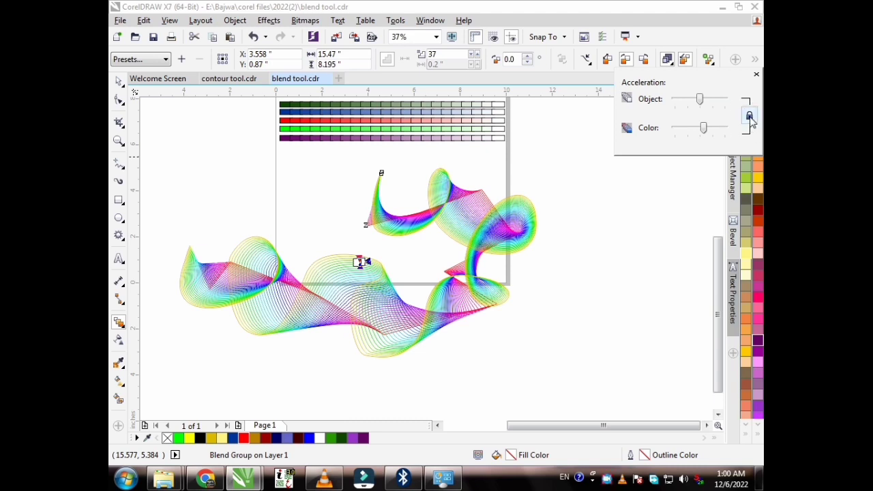
click(750, 117)
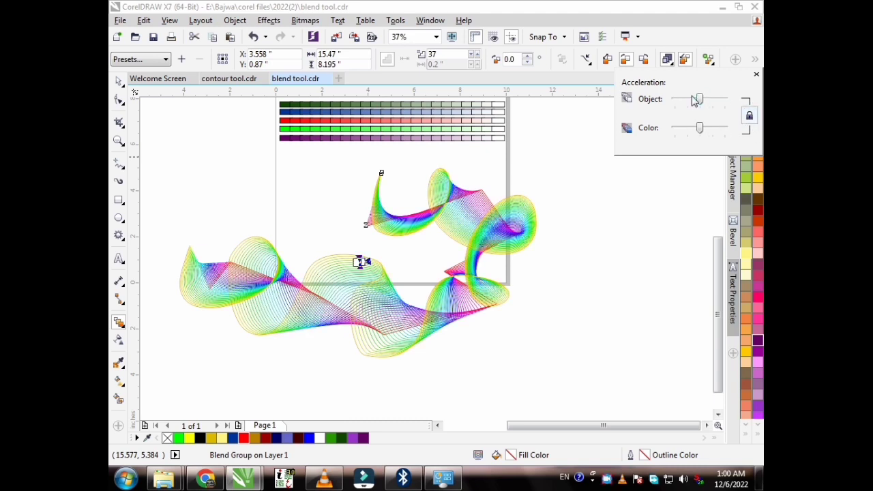
mouse_move(700, 102)
mouse_down()
mouse_move(684, 104)
mouse_move(703, 101)
mouse_up()
click(749, 118)
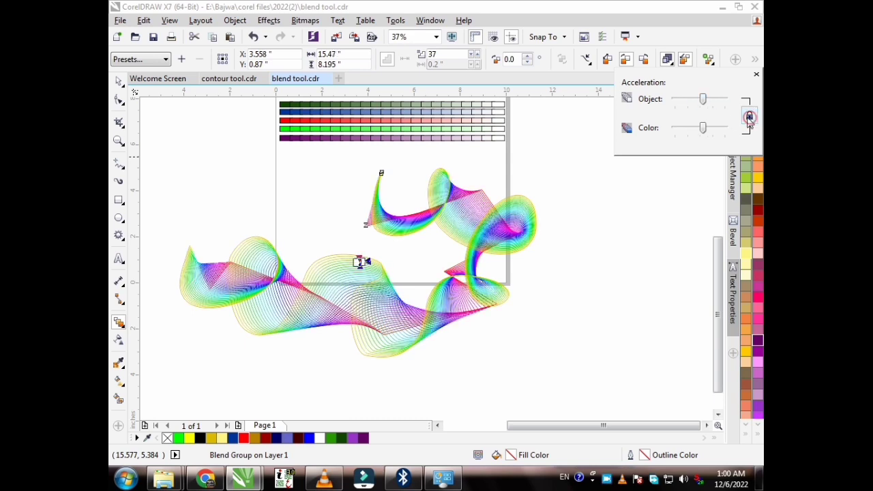
Try a slightly higher colour acceleration on the curve blend, and toggle the link between object and colour acceleration.
drag(703, 101, 706, 135)
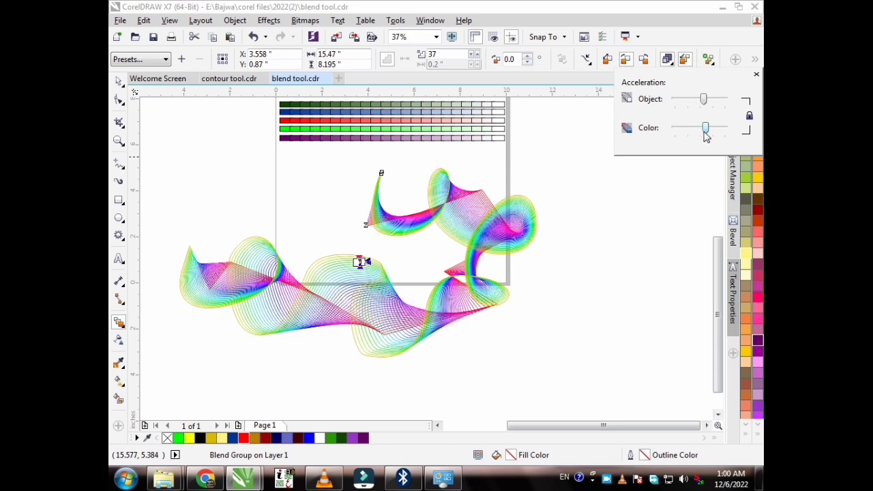
click(749, 117)
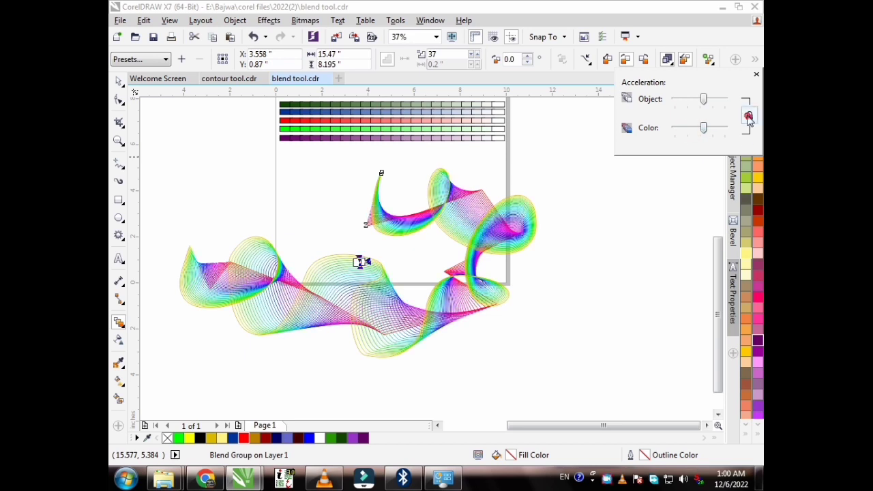
click(689, 65)
Examine the finished yellow-to-dark-red star blend on the page and its eight-pointed inner star.
key(space)
key(F3)
drag(279, 282, 475, 172)
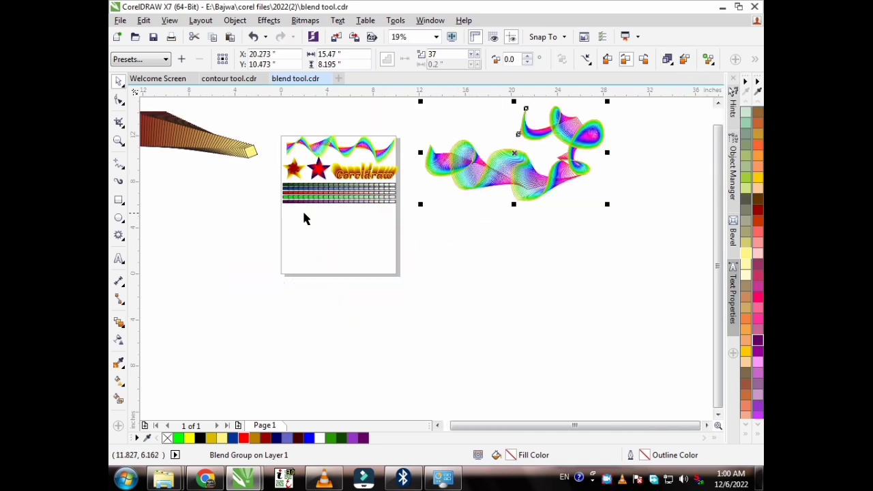
scroll(294, 168, up, 2)
click(294, 168)
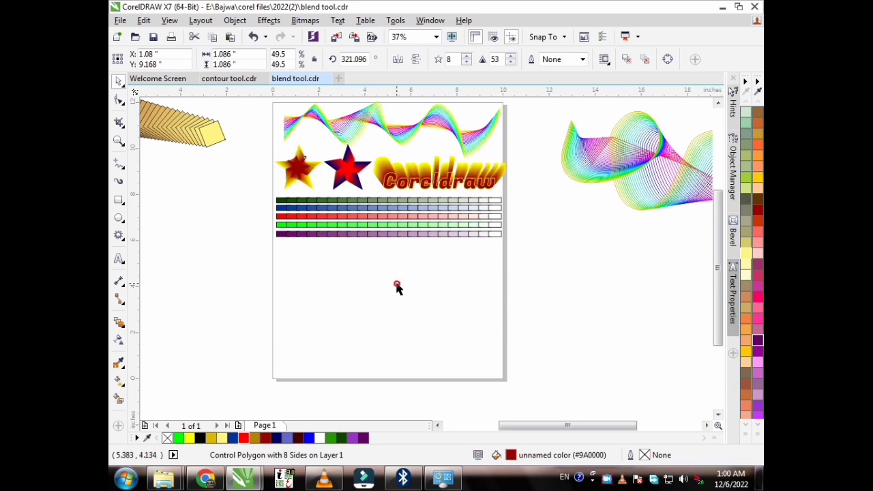
click(397, 287)
click(300, 166)
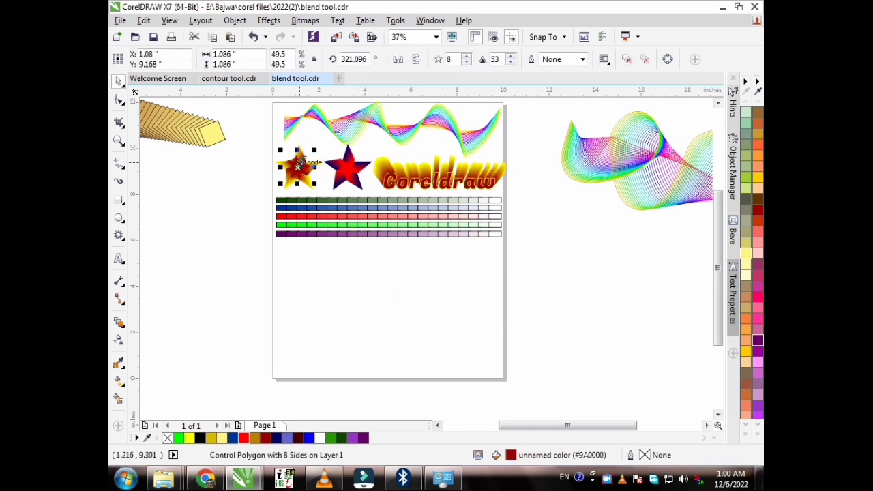
scroll(276, 156, up, 2)
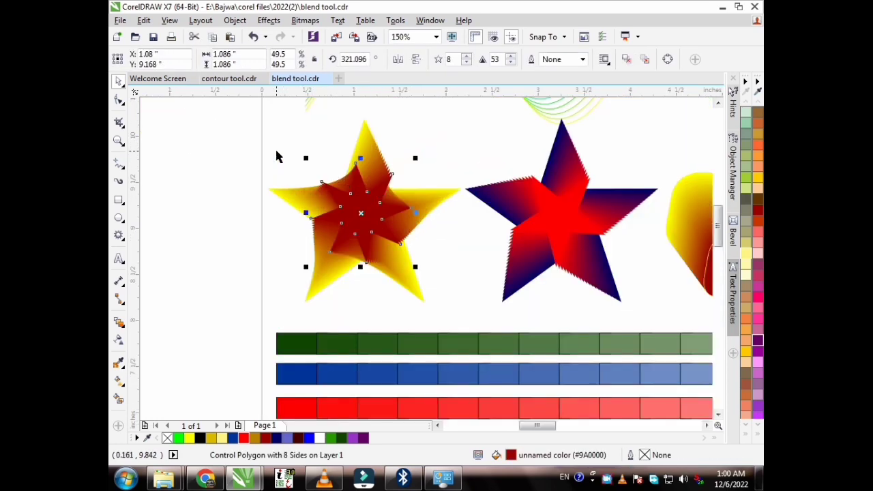
click(118, 141)
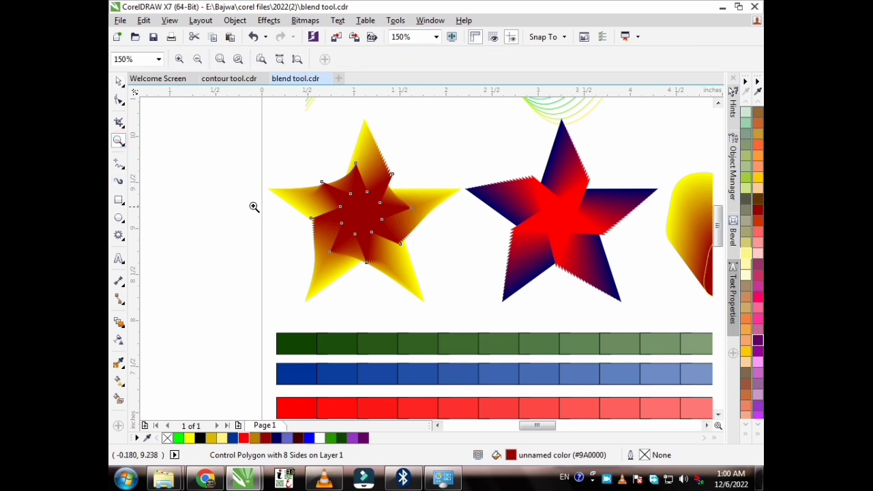
click(276, 126)
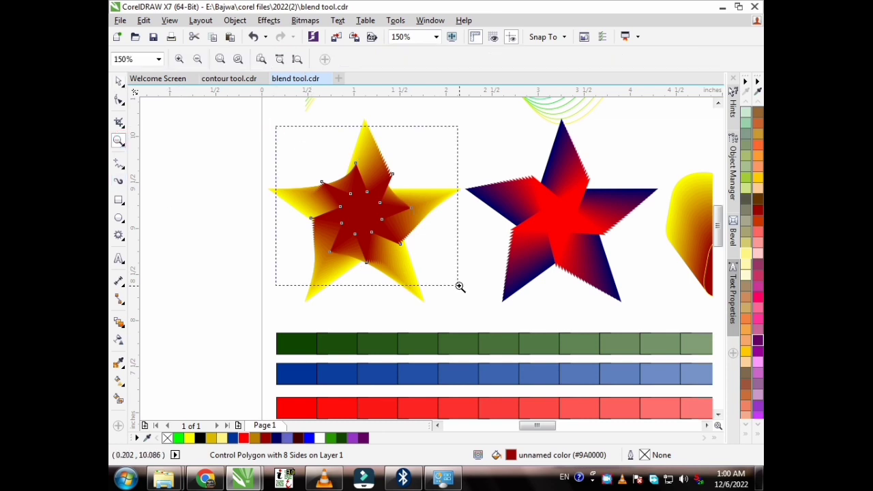
drag(459, 286, 459, 285)
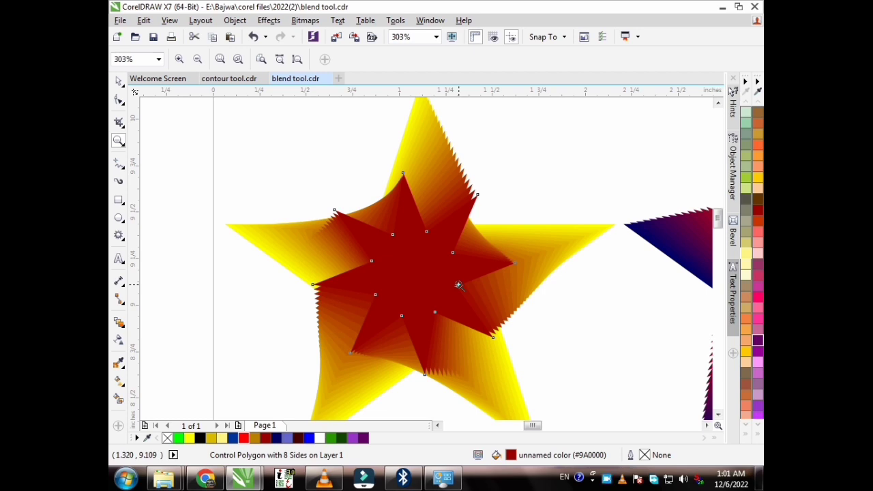
scroll(423, 259, down, 2)
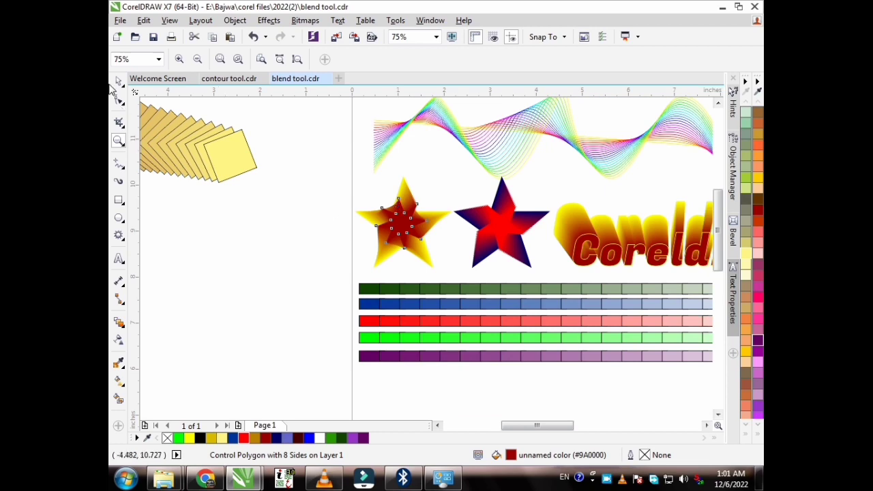
click(118, 81)
scroll(424, 171, down, 1)
click(253, 313)
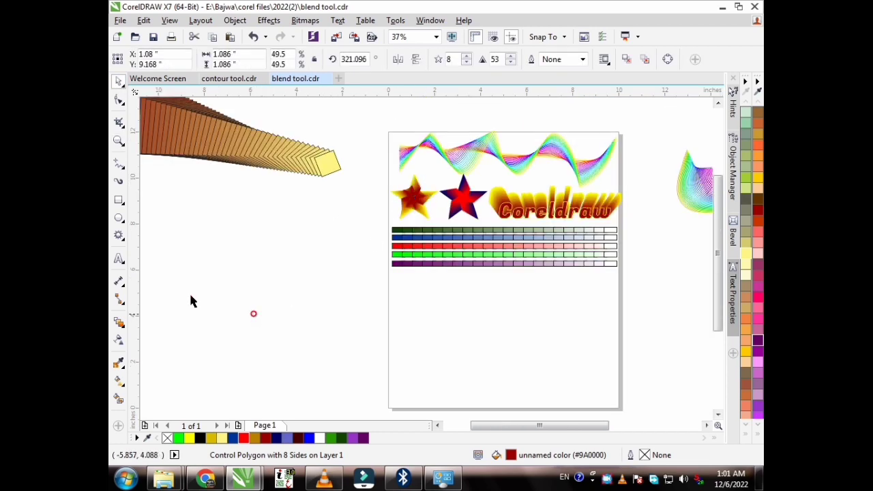
Draw a five-pointed star about 2.09 by 1.99 inches in the empty area beside the page.
click(122, 240)
click(152, 247)
scroll(321, 267, up, 1)
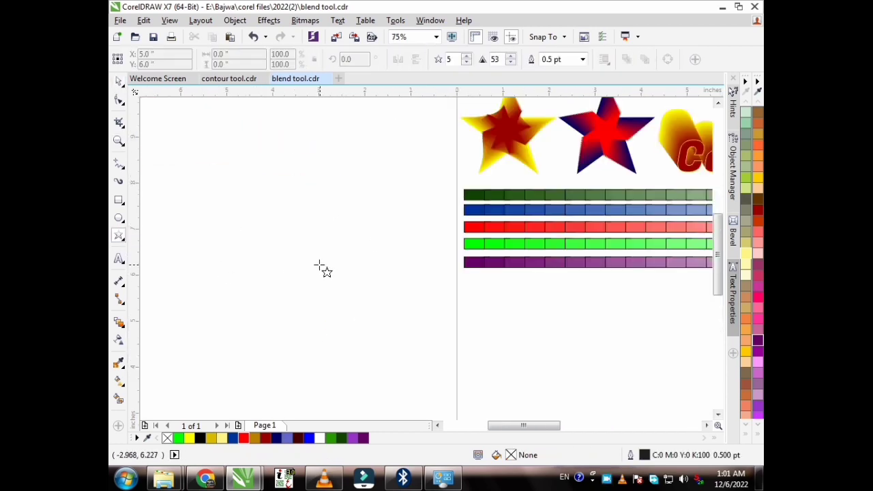
drag(264, 219, 368, 319)
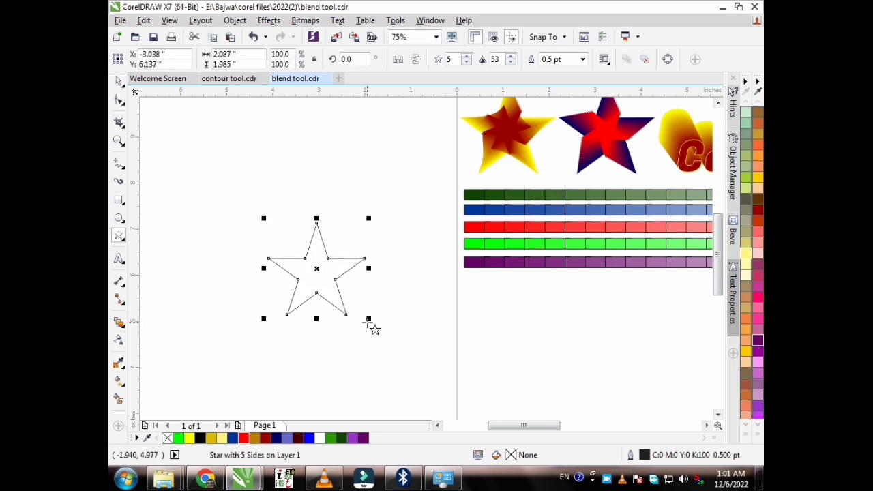
Make a smaller concentric copy of the star, about 1.22 by 1.16 inches, inside the original.
click(118, 82)
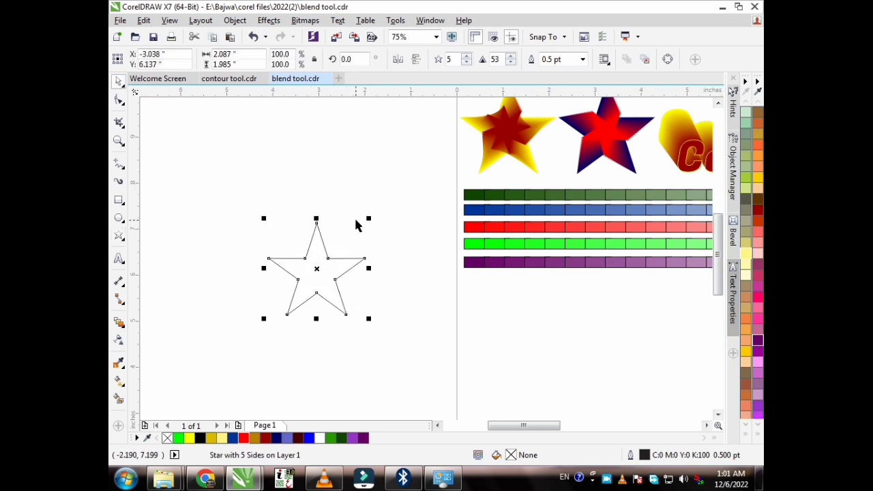
drag(368, 221, 348, 228)
scroll(317, 298, up, 2)
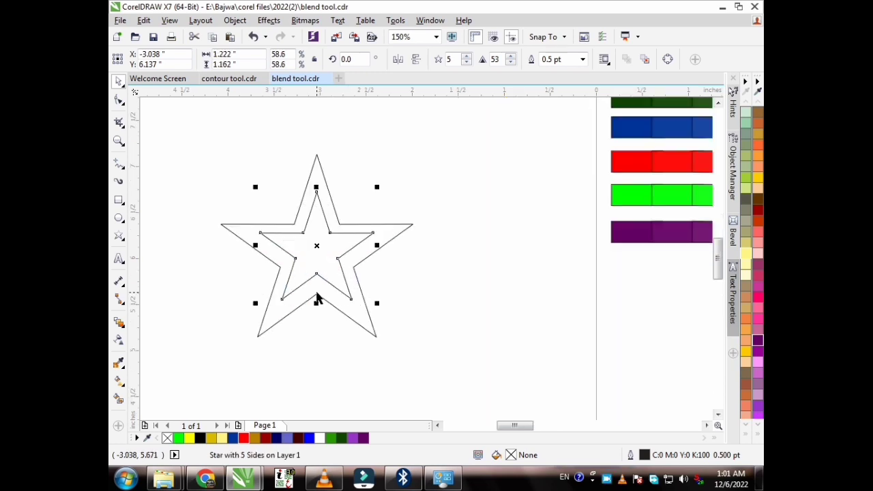
click(399, 290)
Blend the inner star into the outer star and set the blend to 48 steps.
click(119, 323)
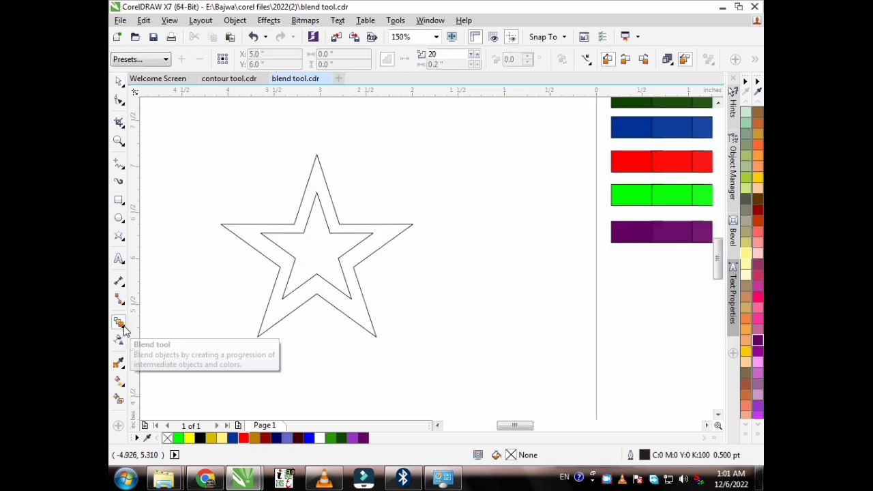
drag(309, 287, 275, 319)
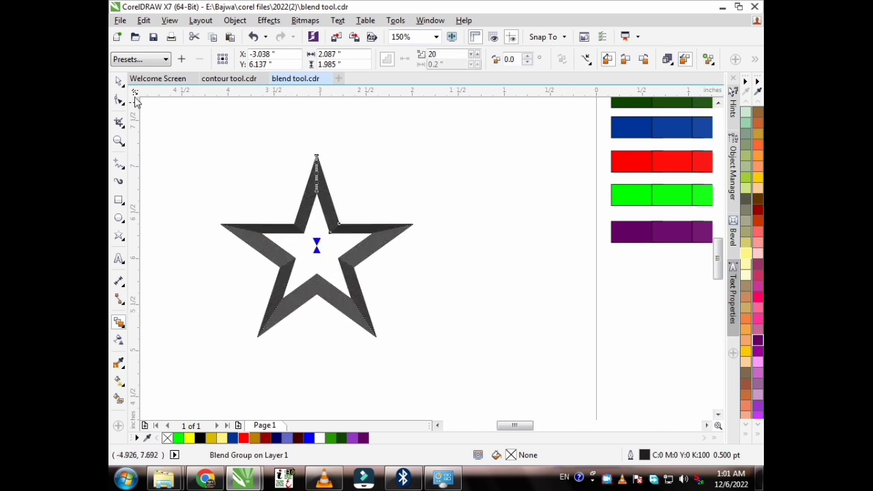
click(476, 54)
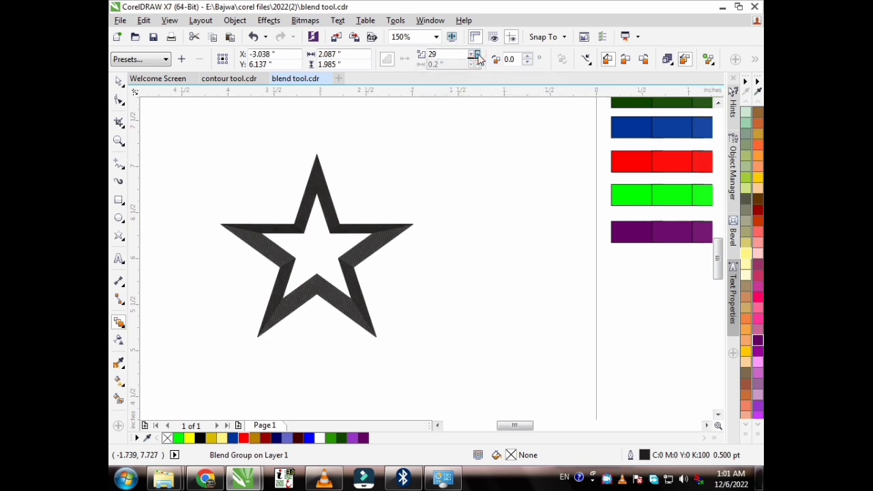
click(477, 54)
click(477, 54)
click(477, 54)
click(477, 54)
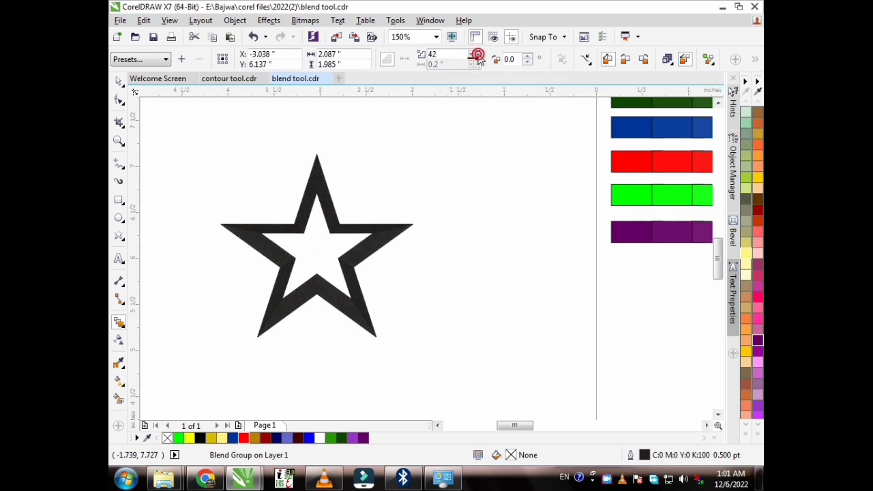
click(479, 55)
click(478, 55)
click(478, 55)
click(478, 55)
click(478, 54)
click(479, 55)
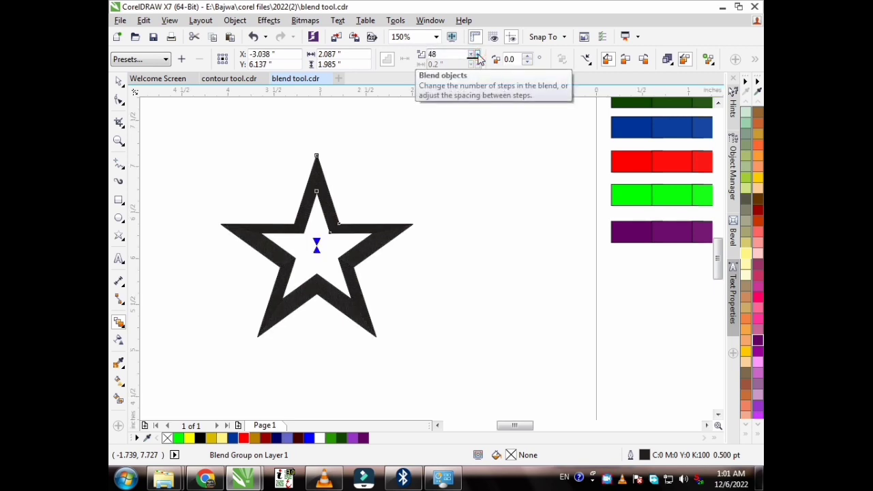
Shrink the blend's inner control star about its centre to about 0.54 by 0.52 inches.
scroll(329, 240, up, 2)
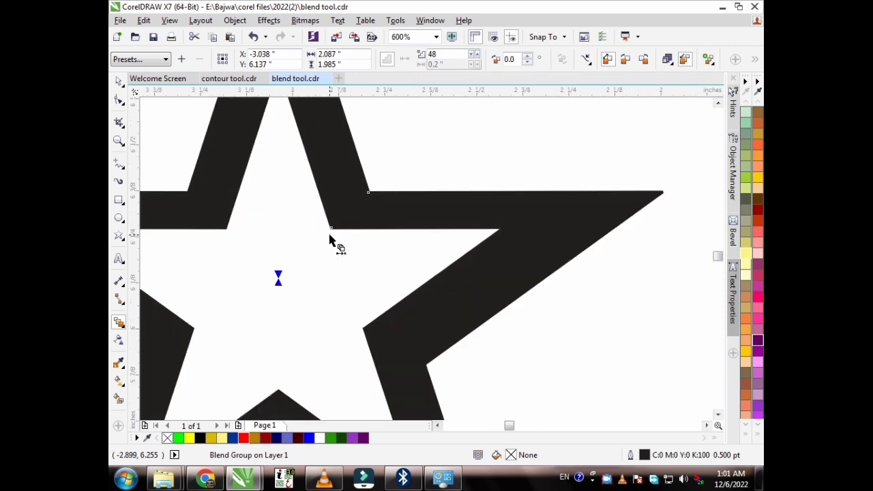
scroll(380, 231, down, 1)
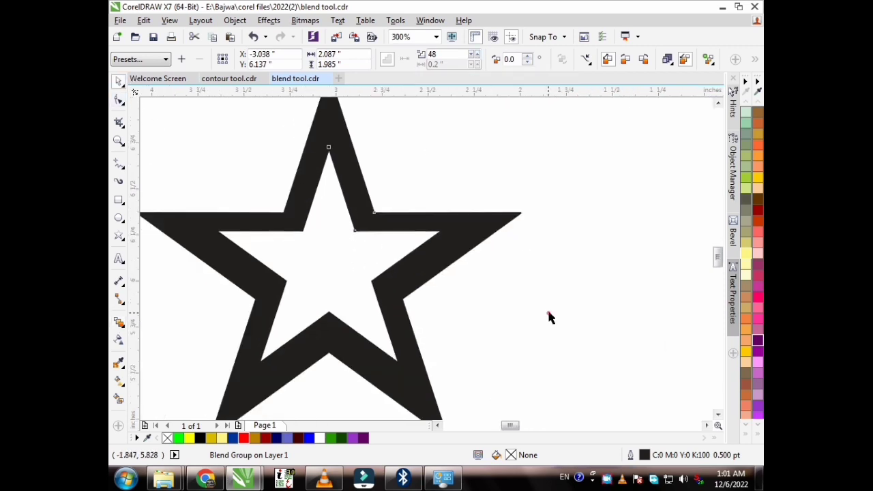
click(353, 249)
drag(446, 144, 382, 167)
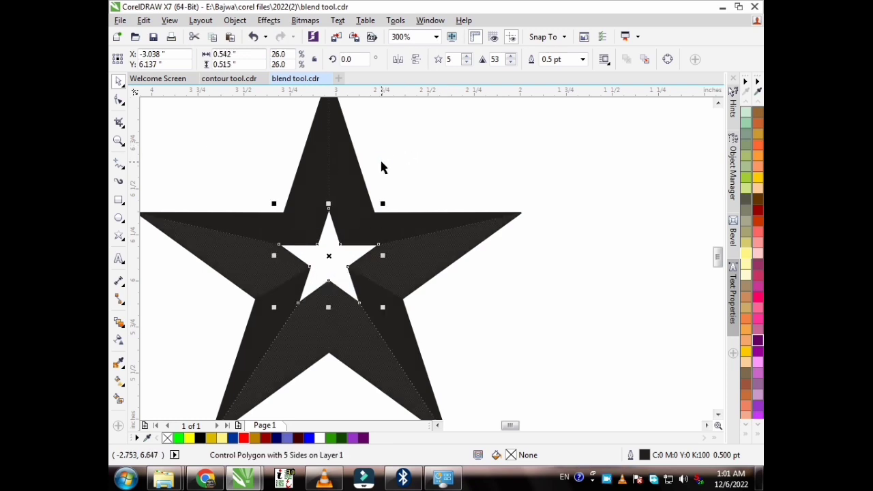
Give the inner control star a yellow (#FFFF00) fill and a red (#FF0000) outline.
drag(188, 438, 307, 264)
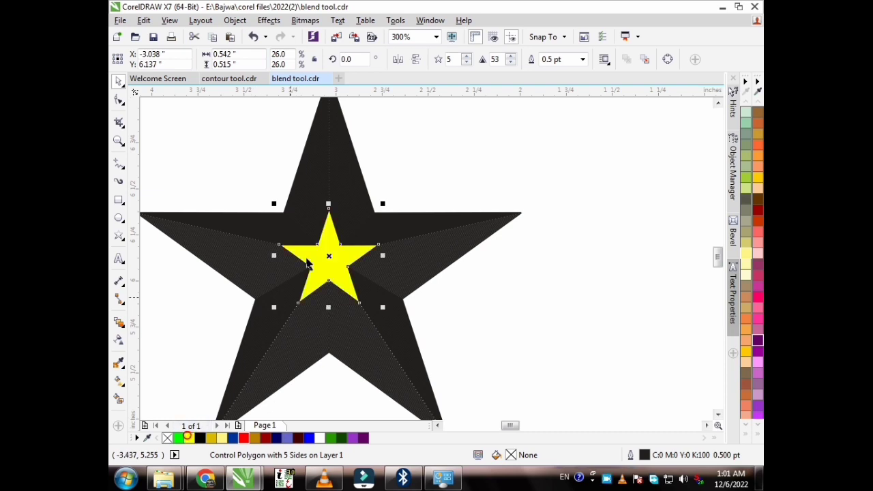
scroll(339, 203, down, 1)
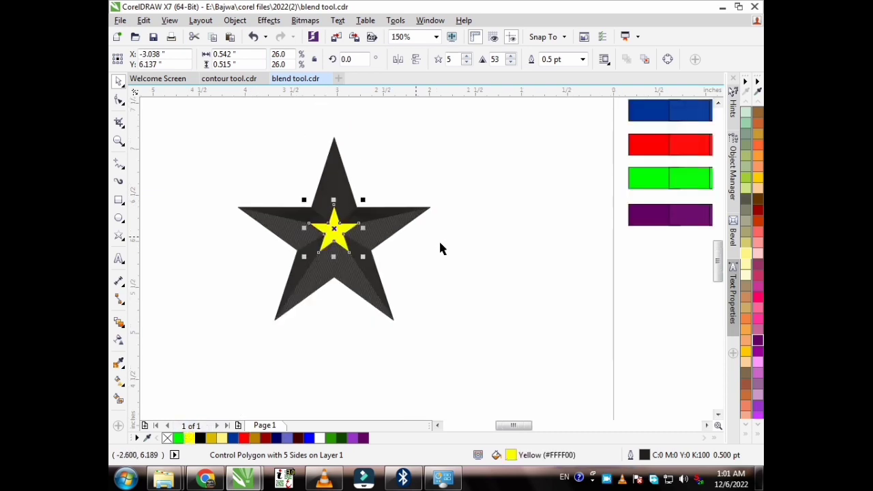
right_click(244, 441)
click(478, 271)
Try a red fill on the inner control star, and settle on dark maroon (#460000).
click(333, 227)
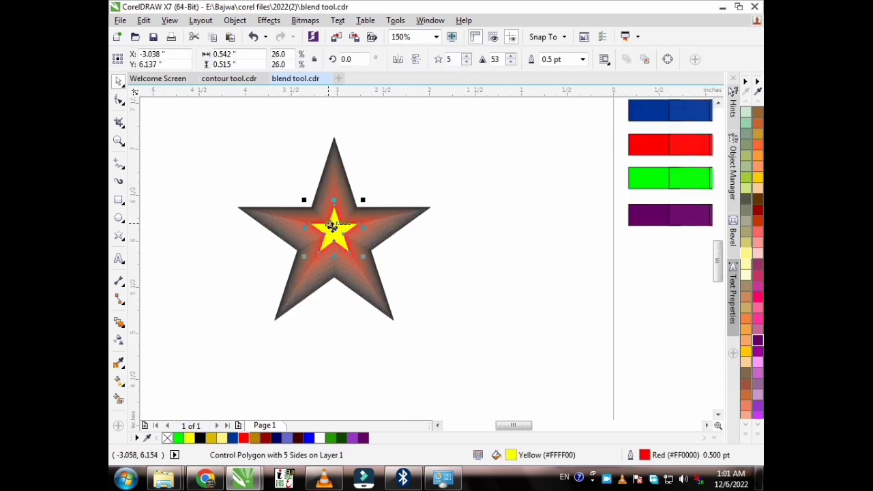
scroll(332, 227, up, 1)
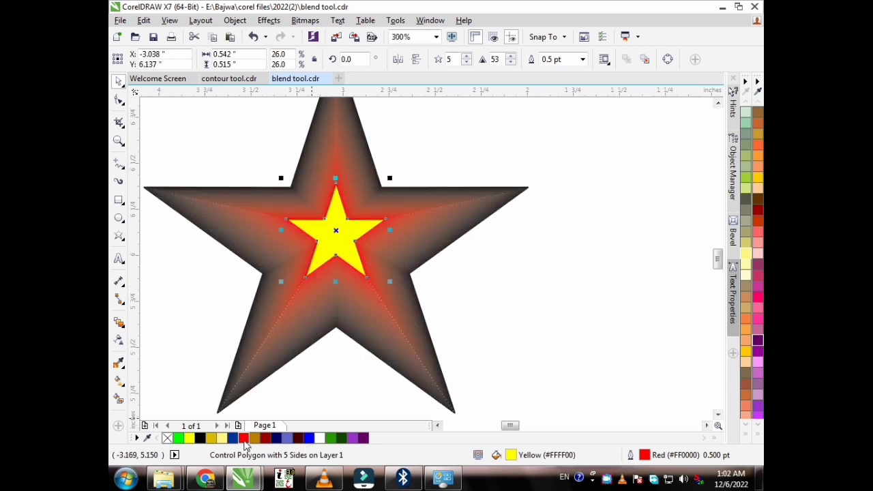
click(244, 439)
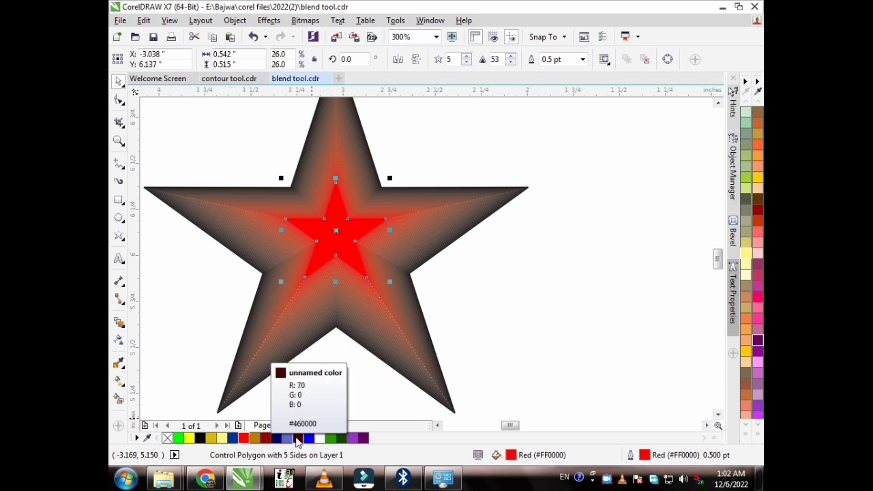
click(297, 439)
click(536, 294)
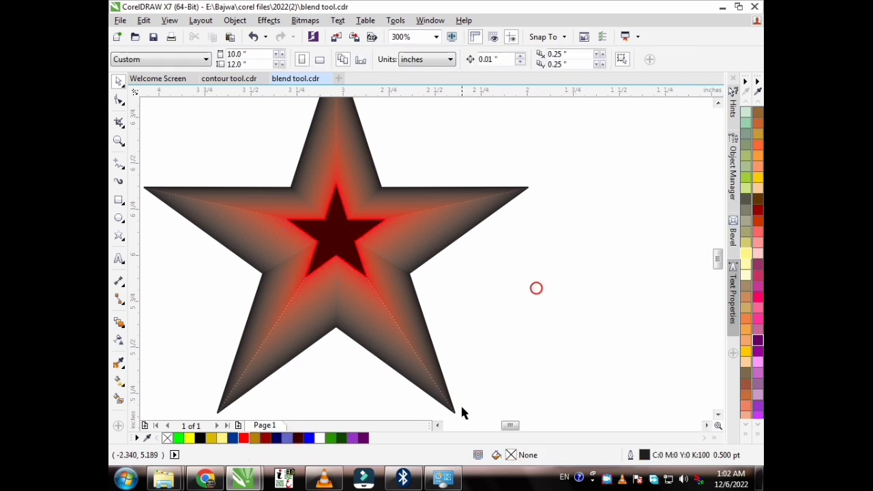
Select the outer control star of the blend and set its fill and outline to green (#299A00).
click(455, 413)
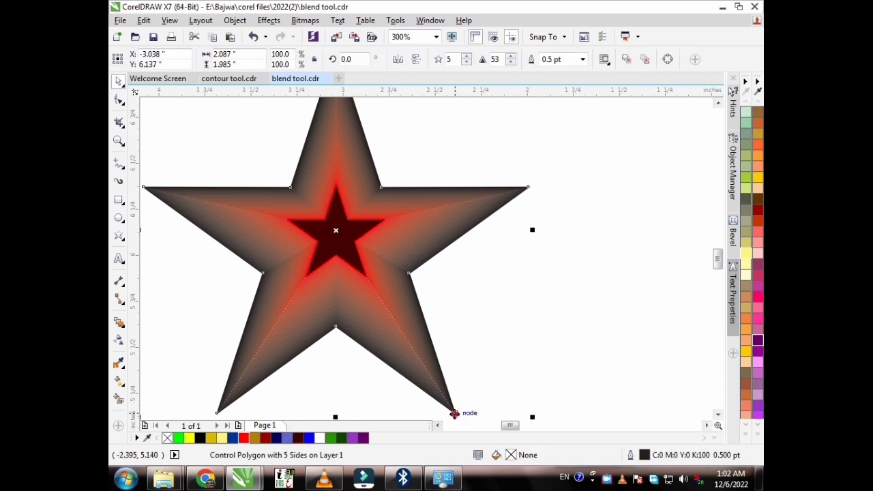
click(330, 438)
right_click(330, 440)
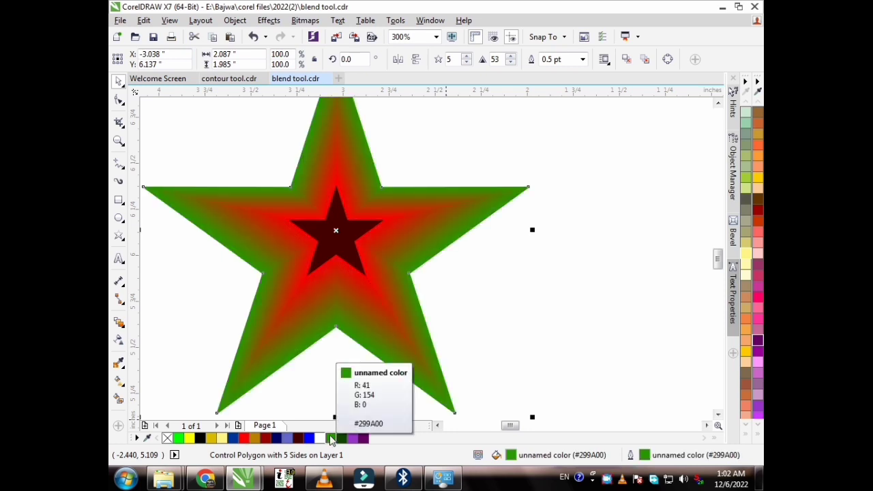
scroll(349, 269, down, 1)
click(526, 275)
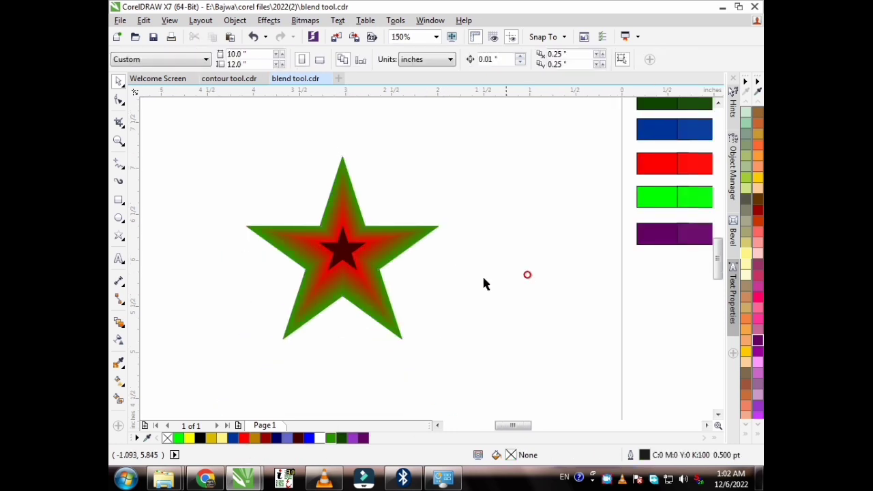
Rotate the inner control star clockwise to a rotation angle of about 329 degrees.
scroll(341, 248, up, 1)
click(341, 249)
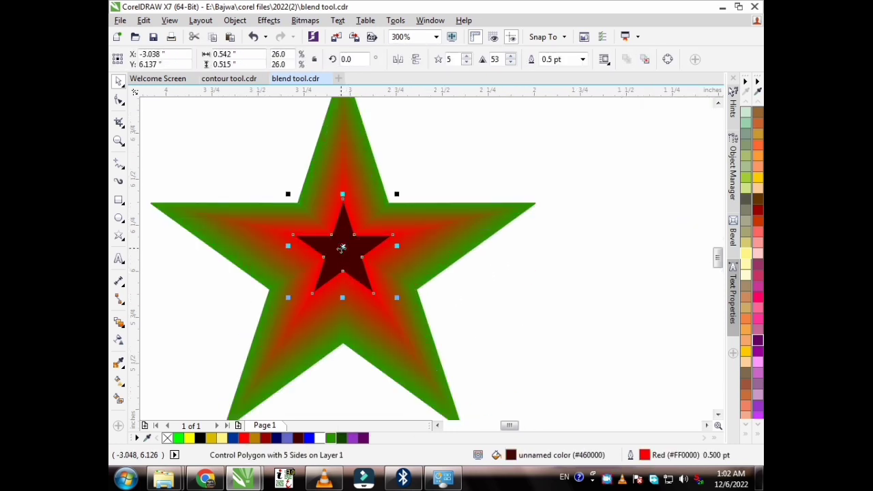
click(342, 248)
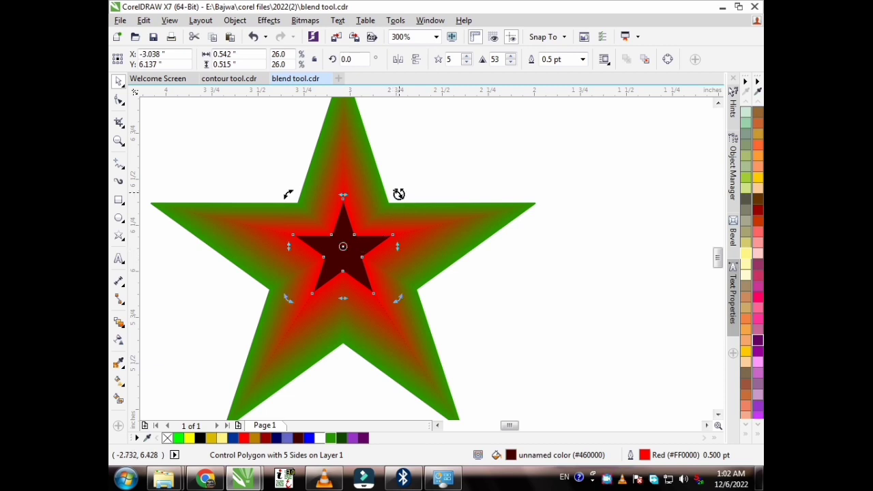
drag(397, 193, 412, 235)
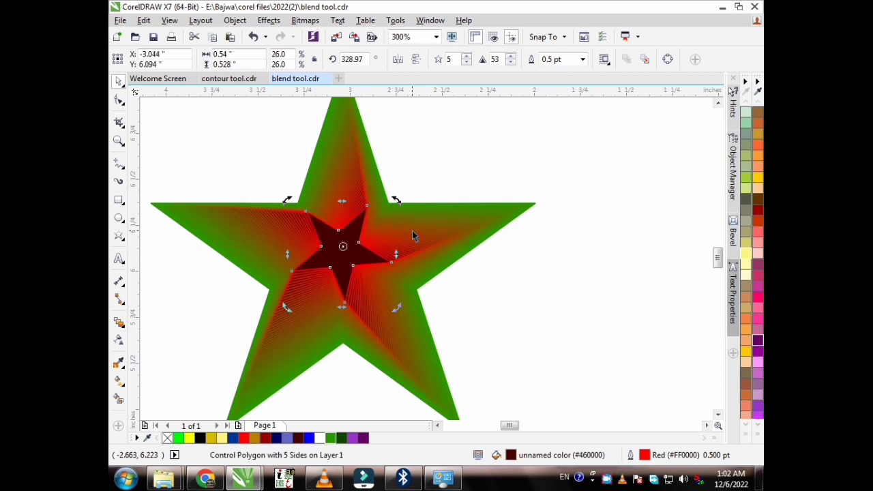
Rotate the inner control star to about 324 degrees and enlarge it to 41.8% scale.
drag(397, 200, 400, 206)
click(346, 261)
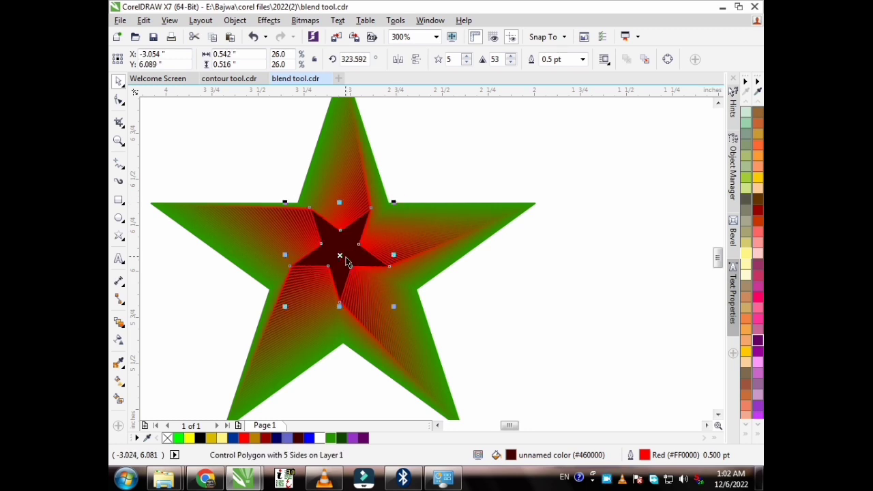
drag(394, 201, 427, 178)
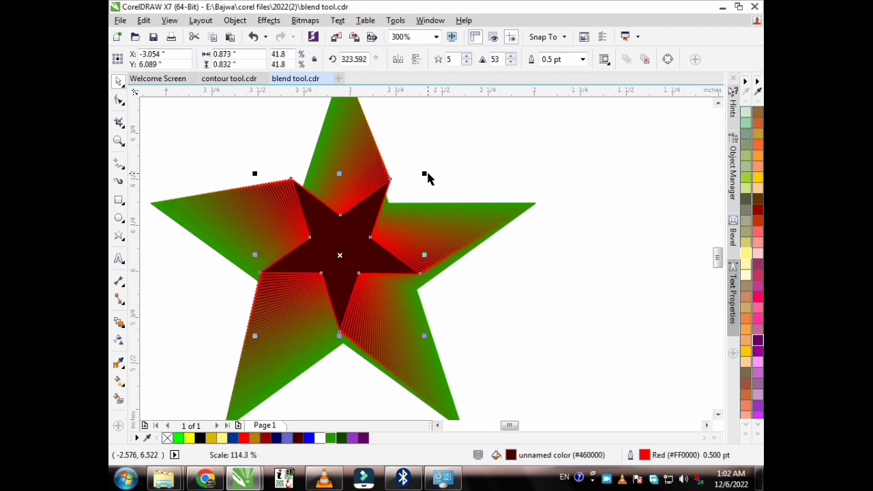
scroll(341, 252, down, 1)
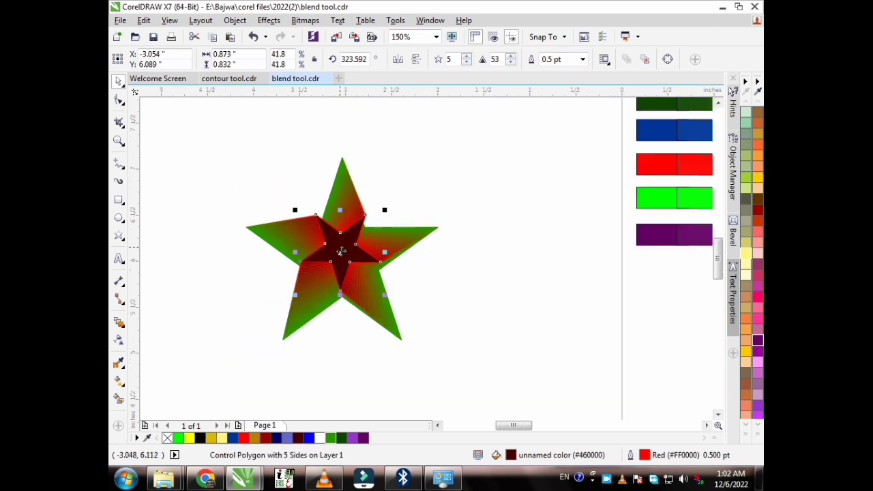
Rotate the inner control star clockwise to about 306 degrees and reduce it to 37.2% scale.
click(504, 300)
click(350, 247)
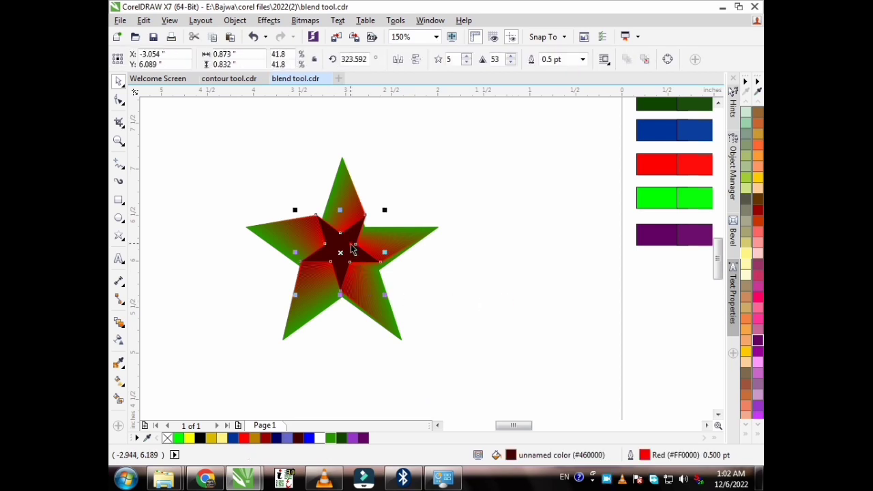
click(349, 248)
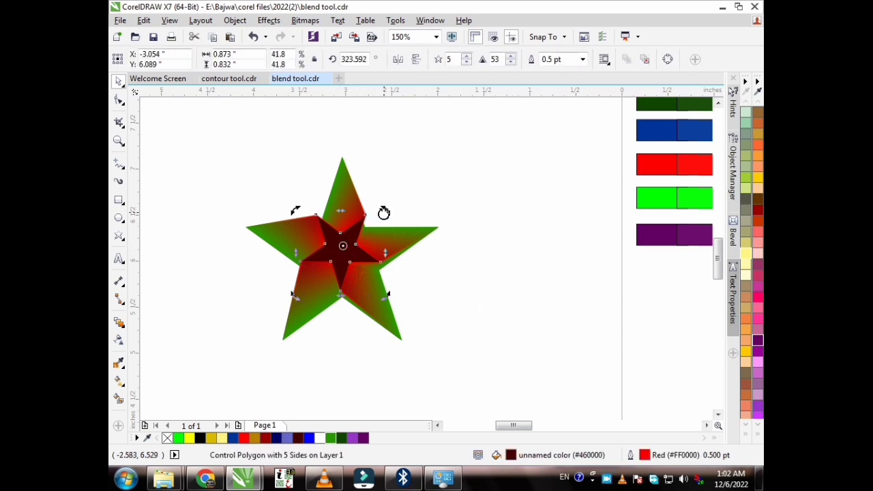
drag(384, 211, 388, 228)
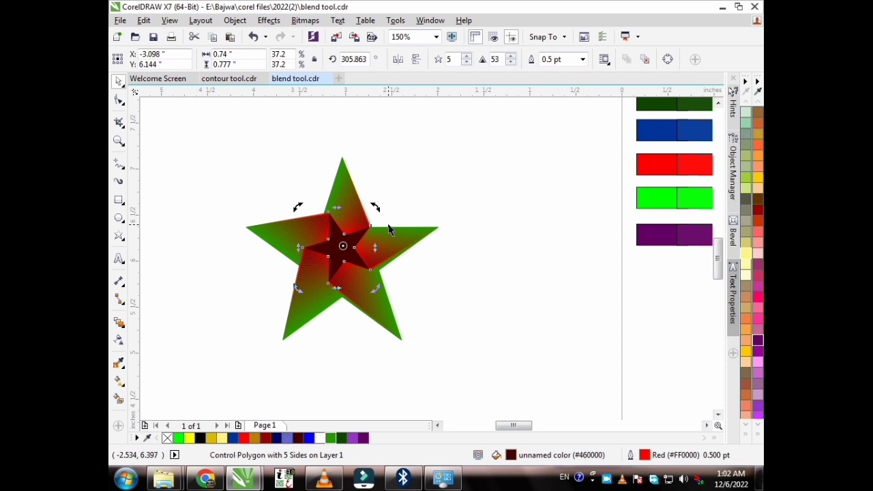
click(415, 176)
Select the whole green and maroon star blend and place a duplicate about 2.2 inches to its left.
scroll(341, 247, up, 2)
scroll(351, 228, down, 3)
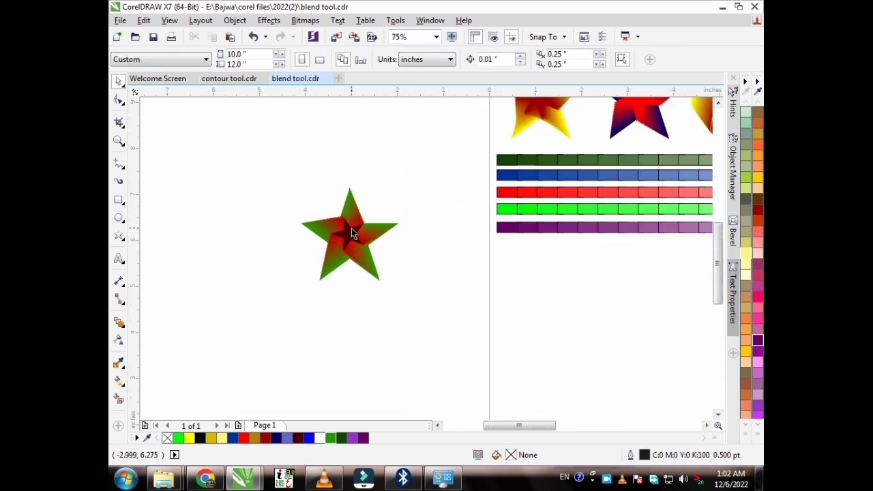
drag(257, 156, 424, 314)
click(355, 240)
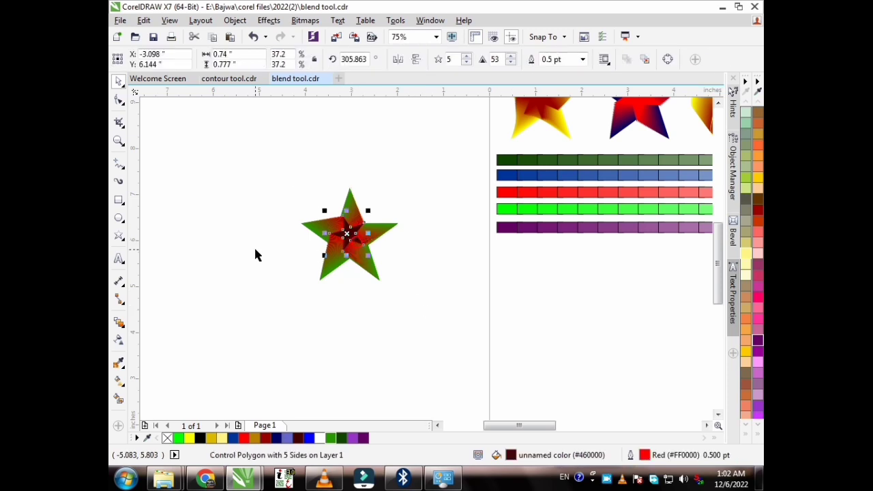
drag(267, 180, 446, 323)
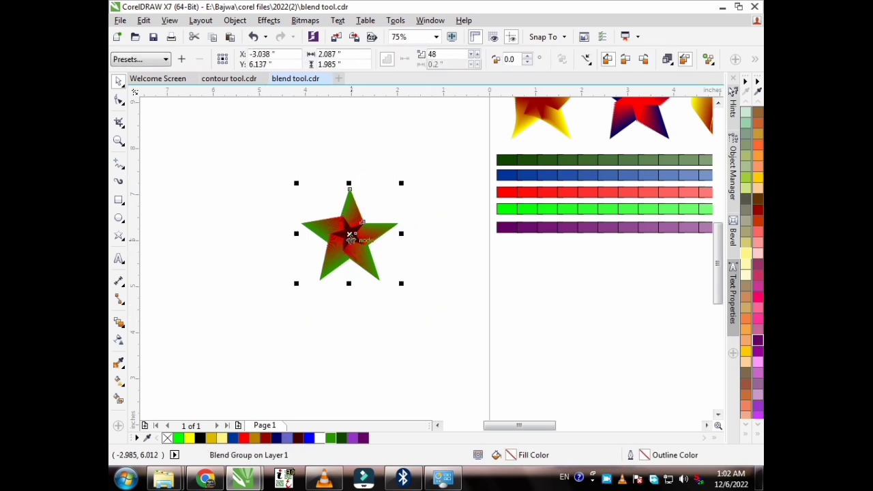
drag(352, 239, 249, 238)
click(264, 292)
Remove the outline from the duplicated star blend.
scroll(244, 232, up, 1)
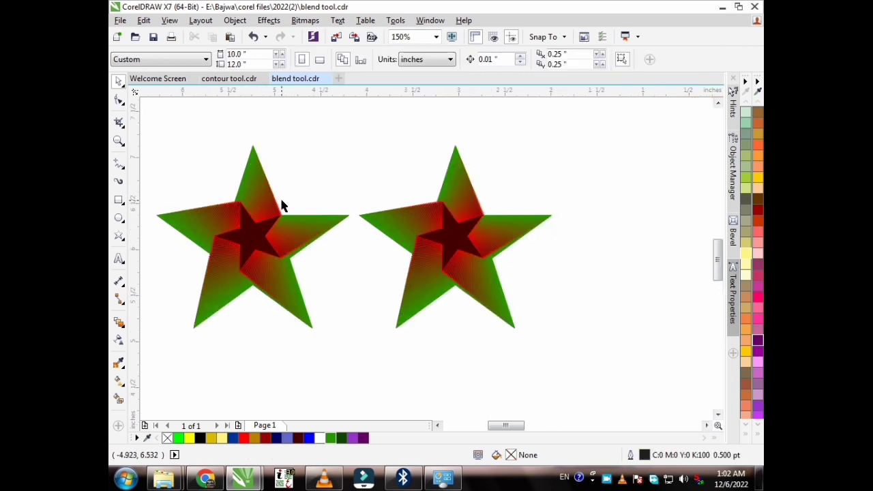
scroll(280, 203, down, 1)
drag(198, 157, 319, 270)
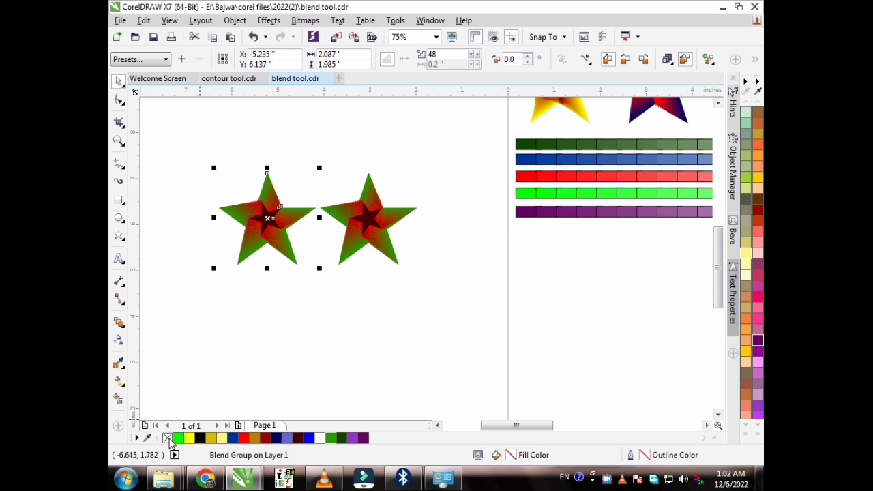
click(170, 441)
click(271, 345)
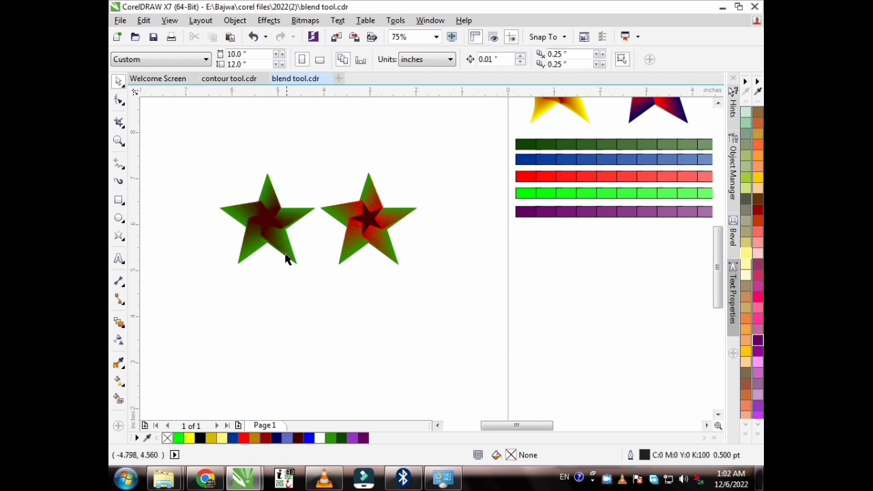
Try yellow and pale yellow fills on the duplicate's inner control star, and settle on red (#FF0000).
scroll(273, 215, up, 2)
click(267, 219)
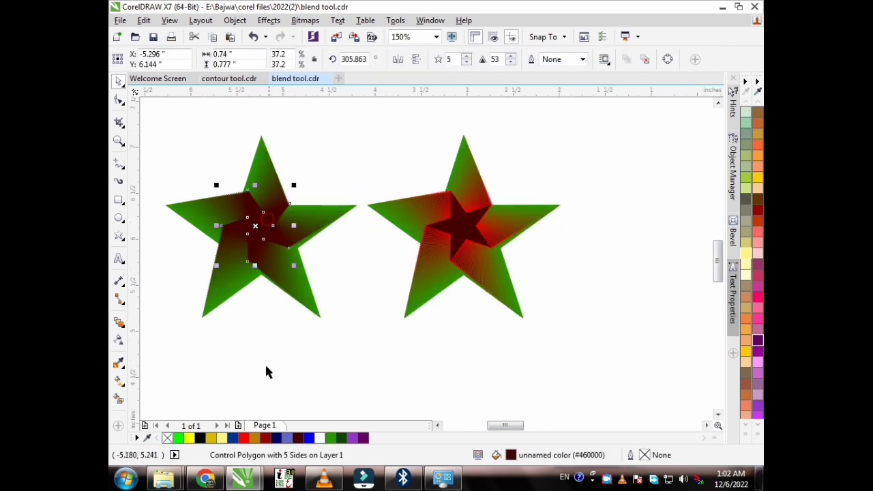
click(191, 439)
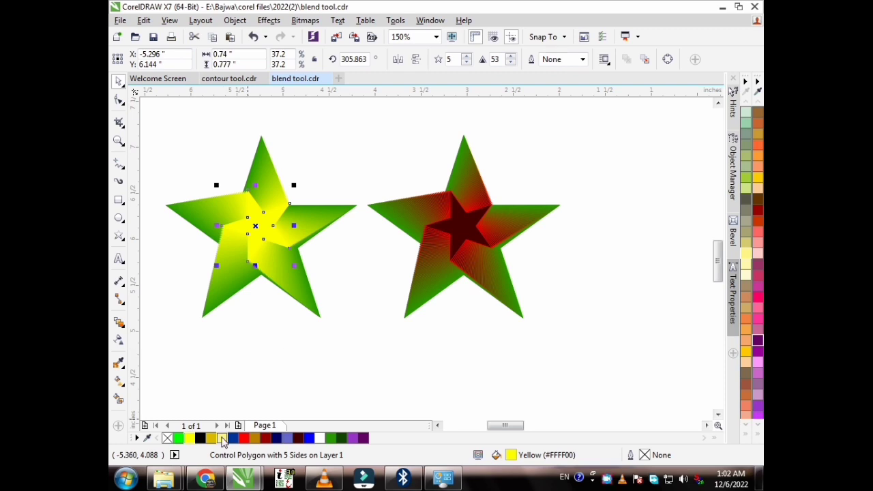
click(222, 438)
click(243, 439)
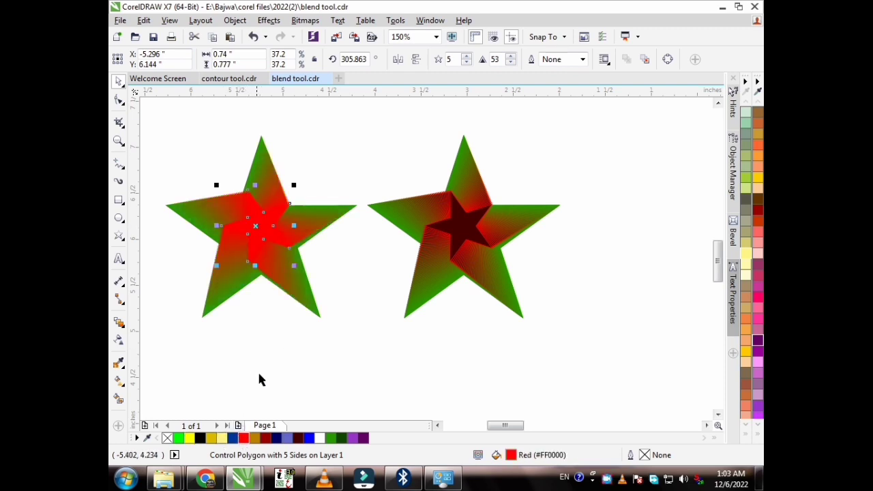
Increase the number of points on the duplicate's red inner star to 19.
scroll(260, 218, up, 4)
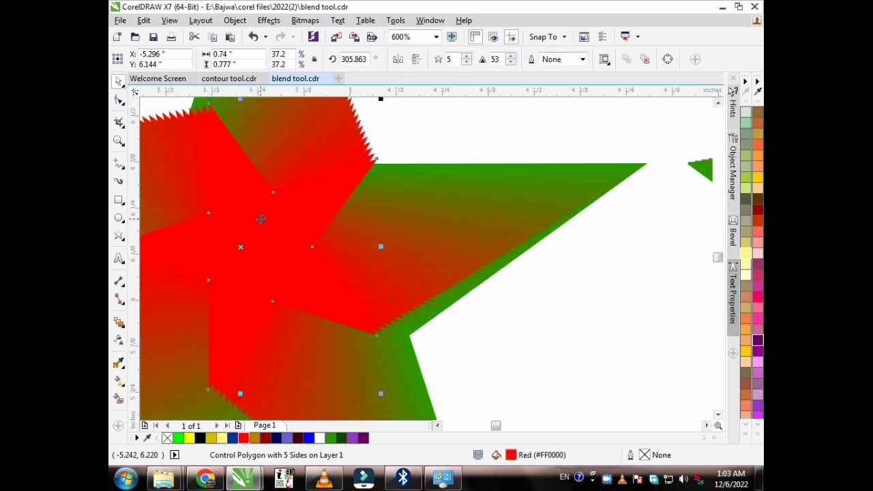
scroll(397, 181, down, 2)
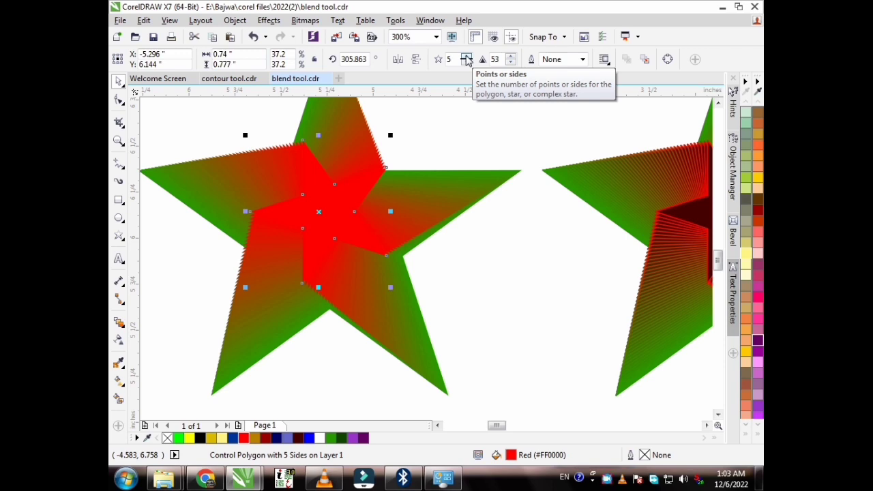
click(466, 57)
click(467, 57)
click(466, 57)
click(466, 57)
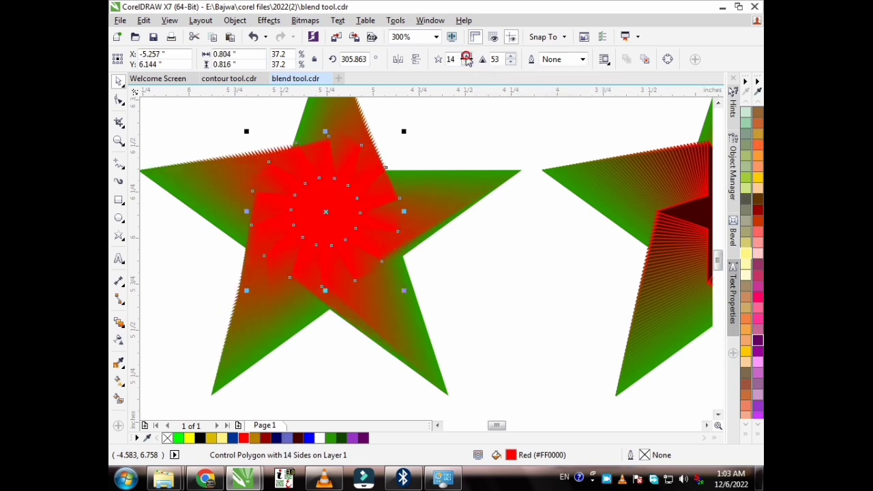
click(466, 57)
click(467, 57)
click(467, 58)
click(466, 57)
click(467, 57)
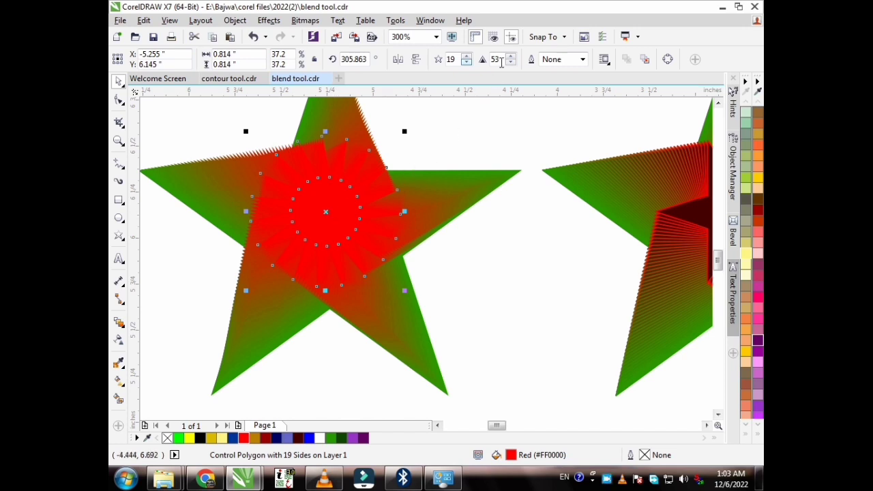
Try a higher sharpness on the duplicate's 19-point inner star.
click(510, 57)
click(510, 57)
click(510, 57)
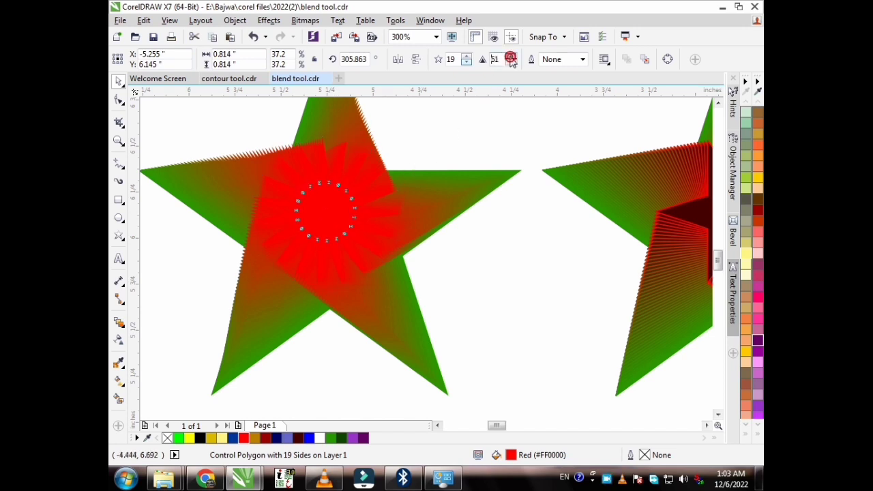
click(510, 57)
click(510, 57)
click(510, 57)
click(510, 56)
Lower the sharpness of the duplicate's 19-point inner star to 31.
click(511, 64)
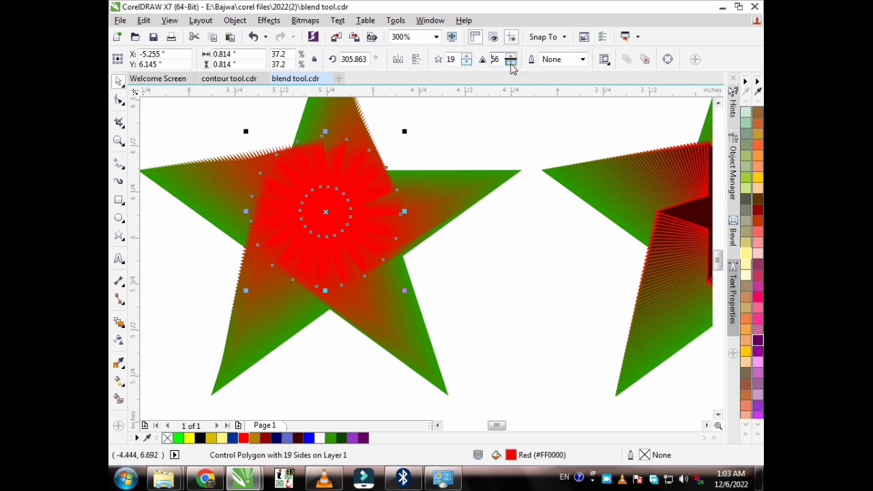
click(511, 64)
click(511, 64)
click(510, 64)
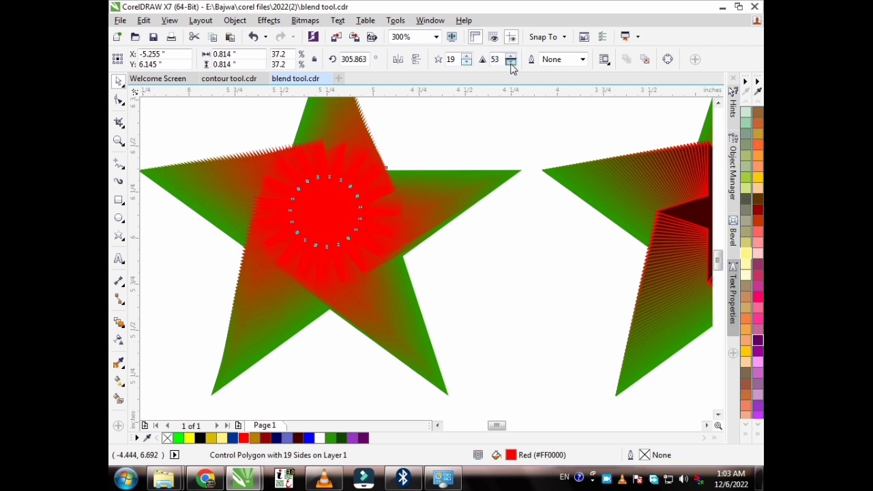
click(510, 64)
click(511, 64)
click(511, 64)
click(511, 63)
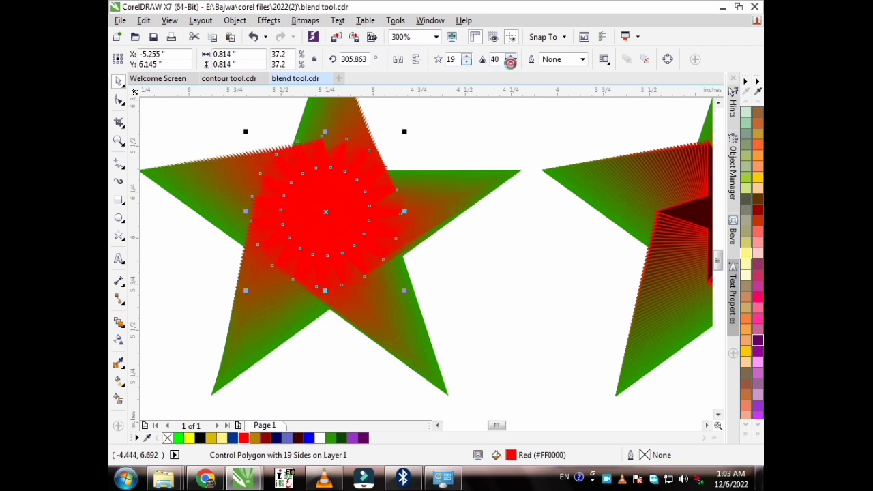
click(511, 64)
click(511, 64)
click(511, 64)
click(511, 64)
click(511, 63)
click(511, 63)
click(511, 63)
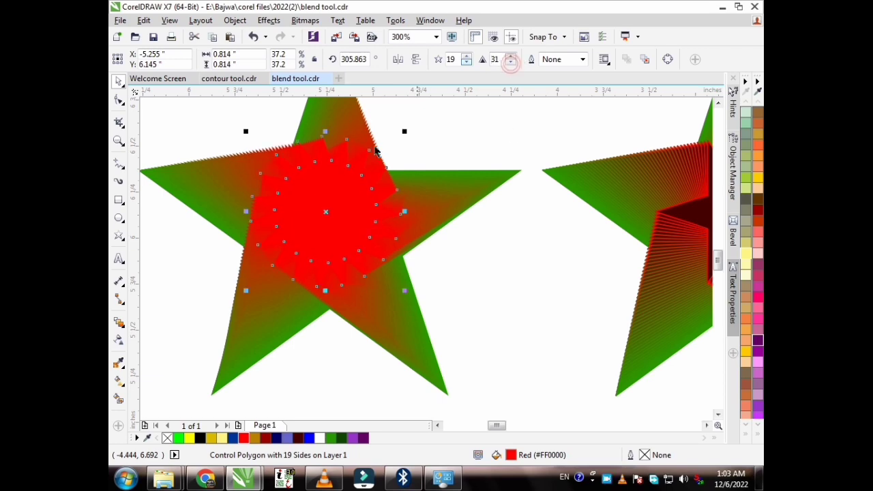
click(511, 63)
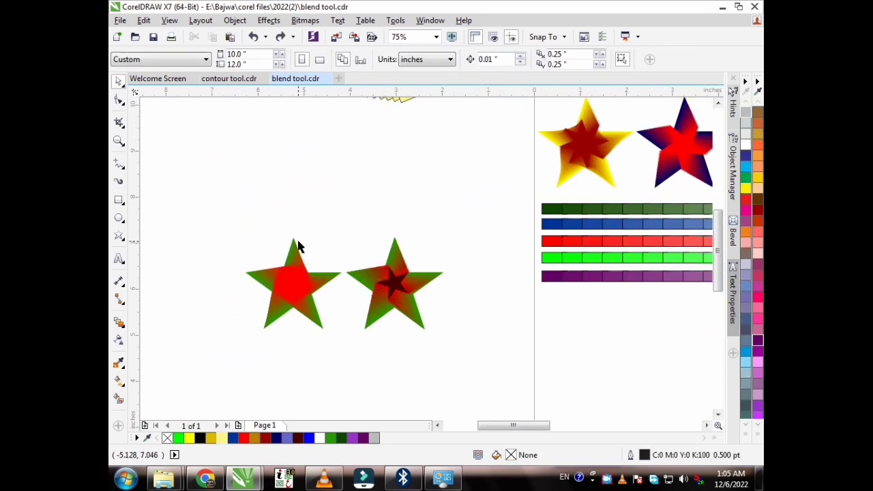
Add a person's first name as 24 pt Arial artistic text in the blank page area below the colour bars.
scroll(277, 216, down, 1)
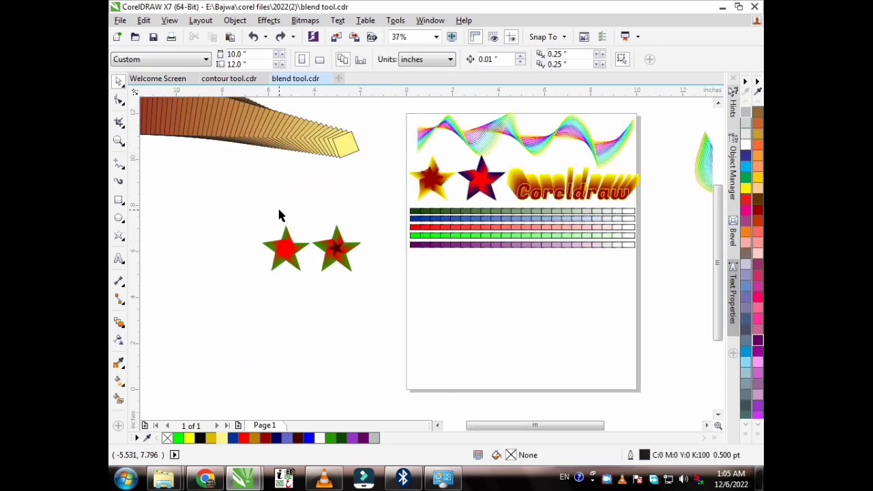
click(119, 258)
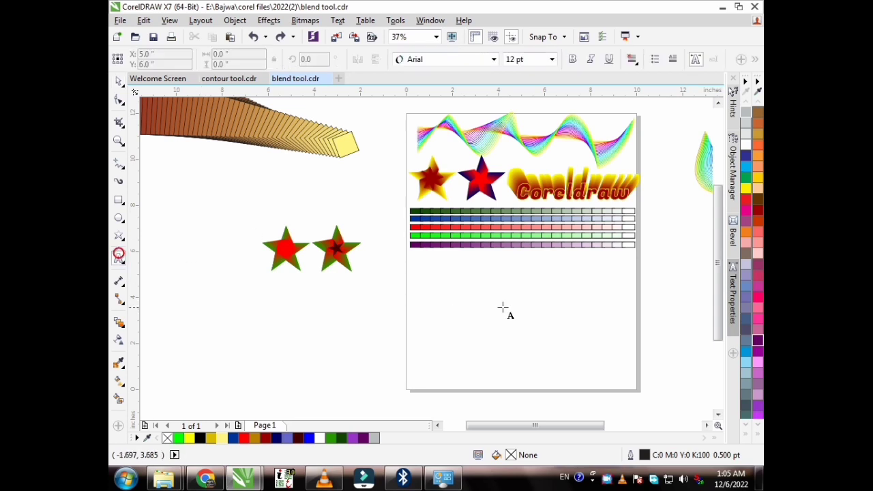
scroll(511, 308, up, 1)
click(478, 304)
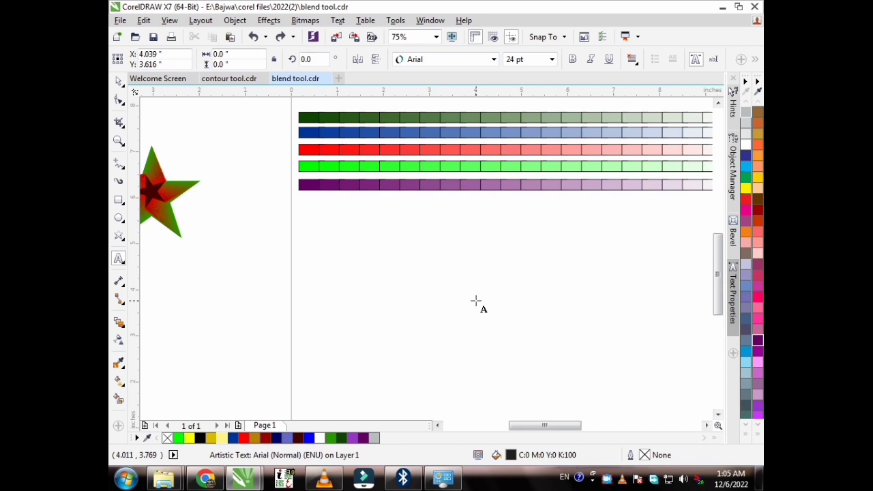
text(B)
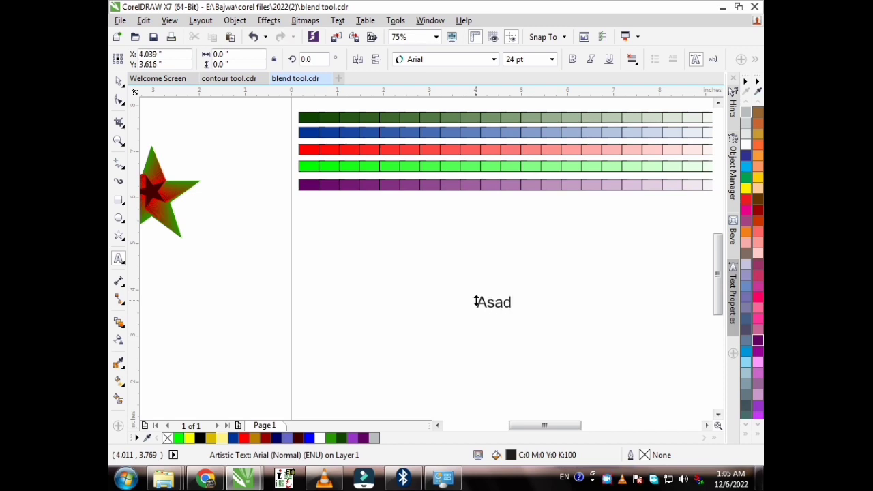
Enlarge the name text proportionally to about 85 pt.
click(118, 82)
scroll(413, 208, down, 2)
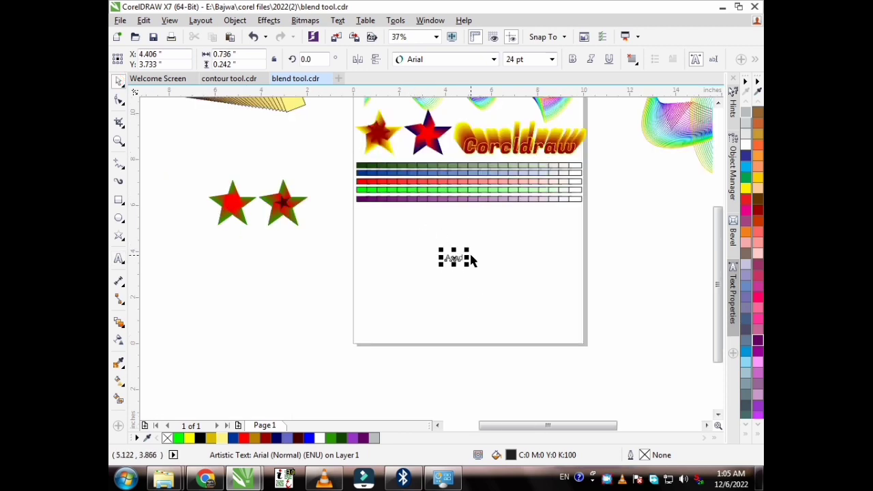
drag(470, 265, 510, 300)
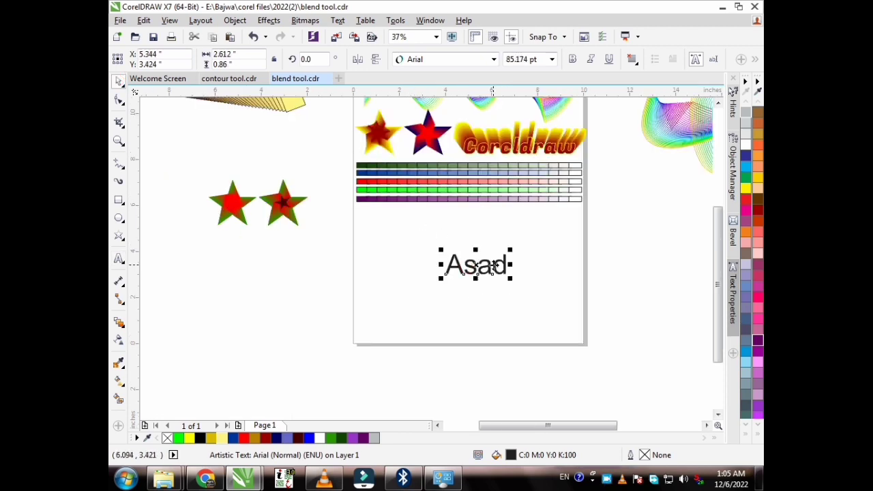
Place a copy of the name text above the original and shrink it to less than half the original's size.
drag(494, 266, 475, 230)
right_click(493, 300)
scroll(507, 205, up, 2)
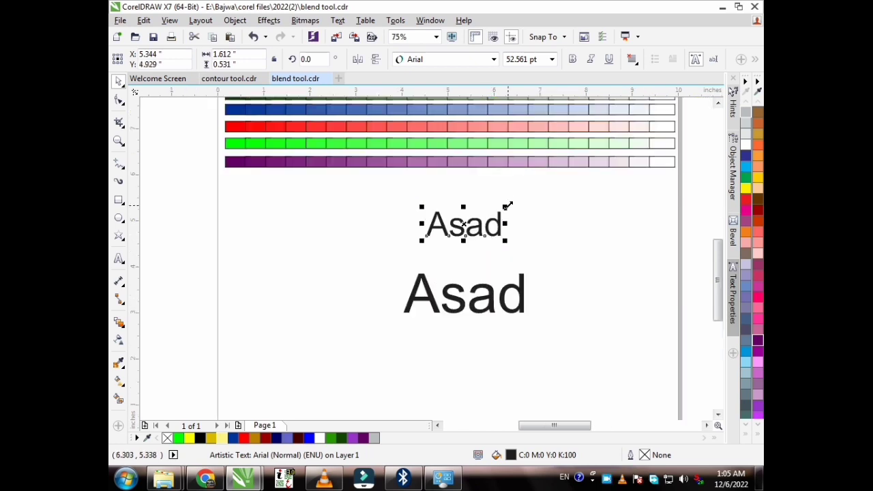
drag(508, 205, 496, 207)
click(518, 252)
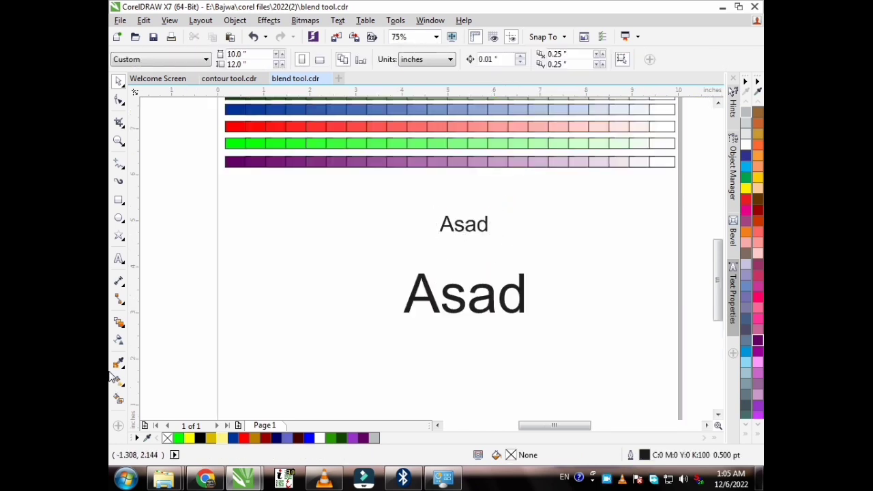
Blend the small name text into the large one below it with 20 steps, and deselect the result.
click(119, 322)
drag(464, 232, 468, 303)
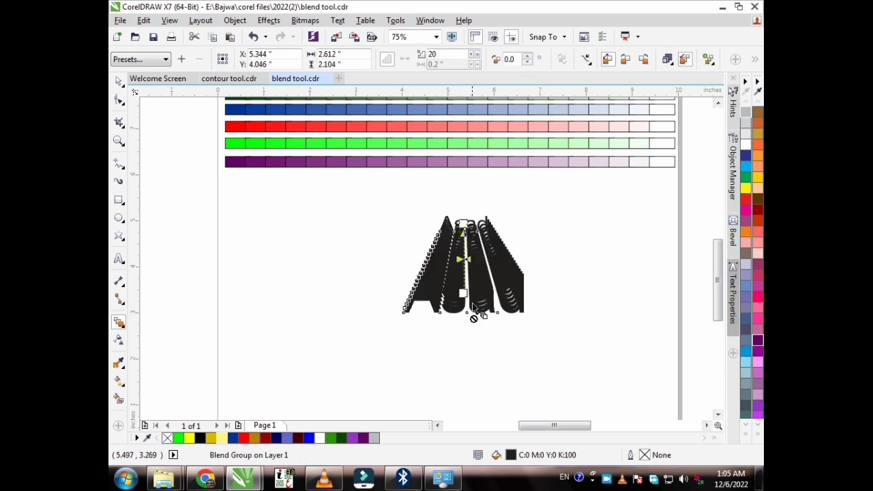
click(118, 82)
click(309, 285)
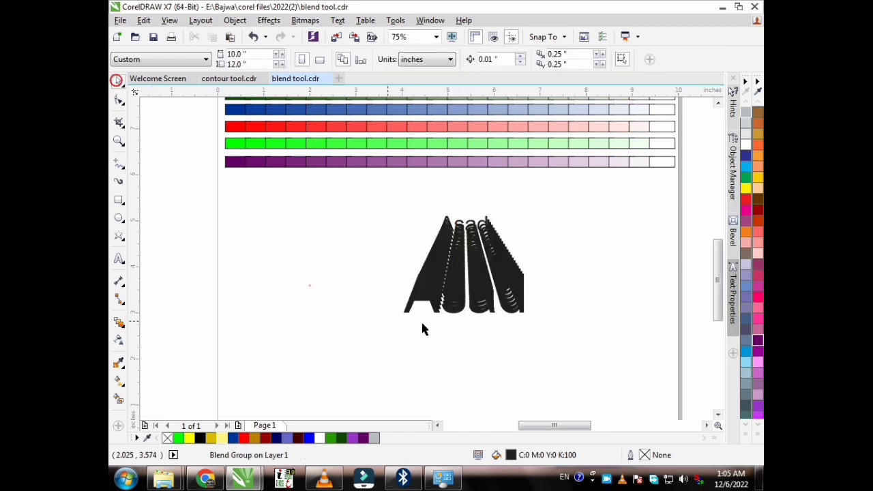
Fill the large name text at the lower end of the blend with gold and deselect it.
scroll(439, 315, up, 2)
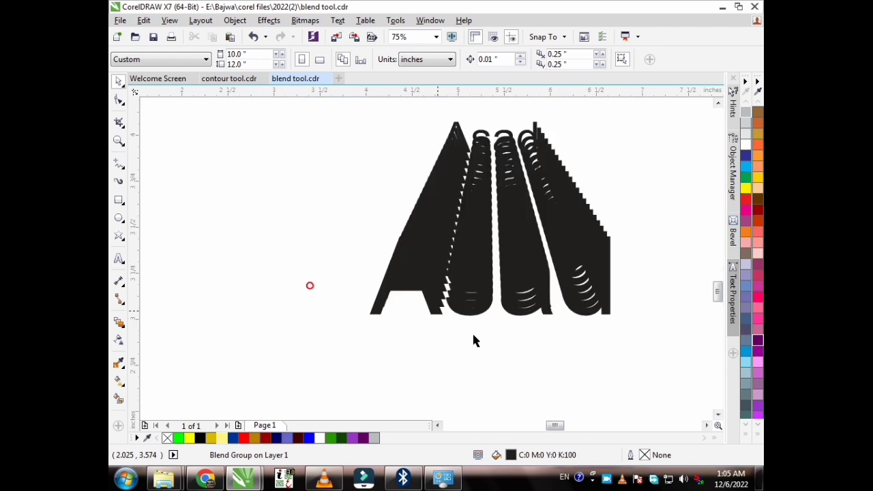
scroll(476, 341, up, 4)
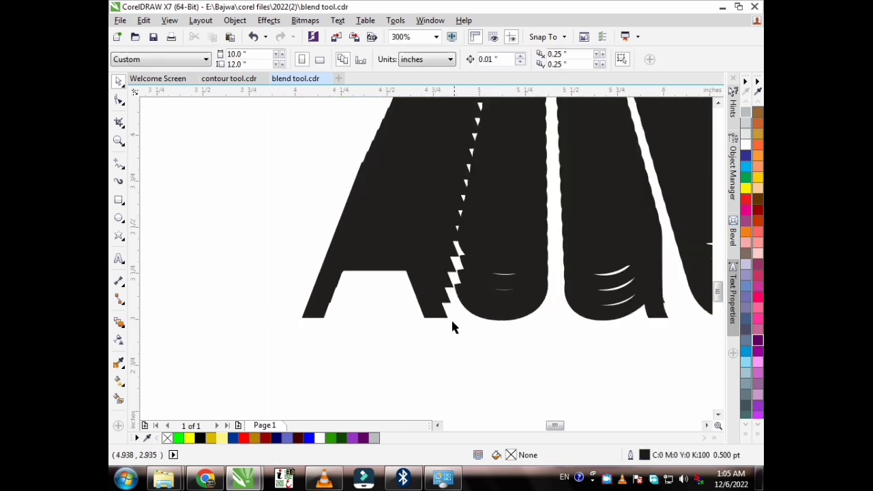
click(433, 310)
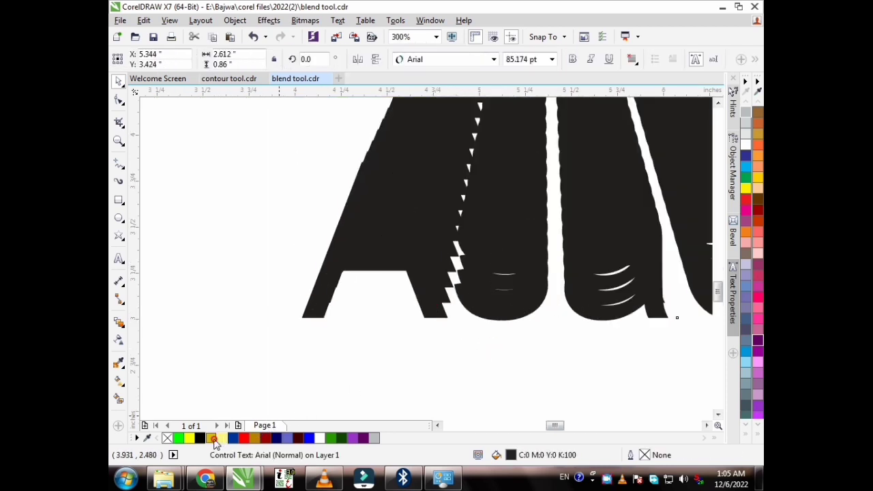
click(223, 438)
scroll(318, 344, down, 2)
click(365, 366)
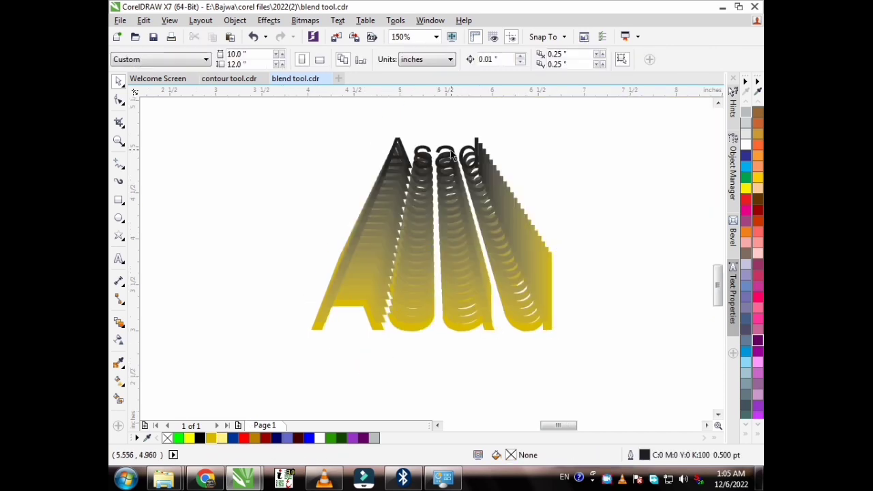
Move the small name text from above to below the large one and fill it red.
drag(448, 155, 419, 365)
click(221, 438)
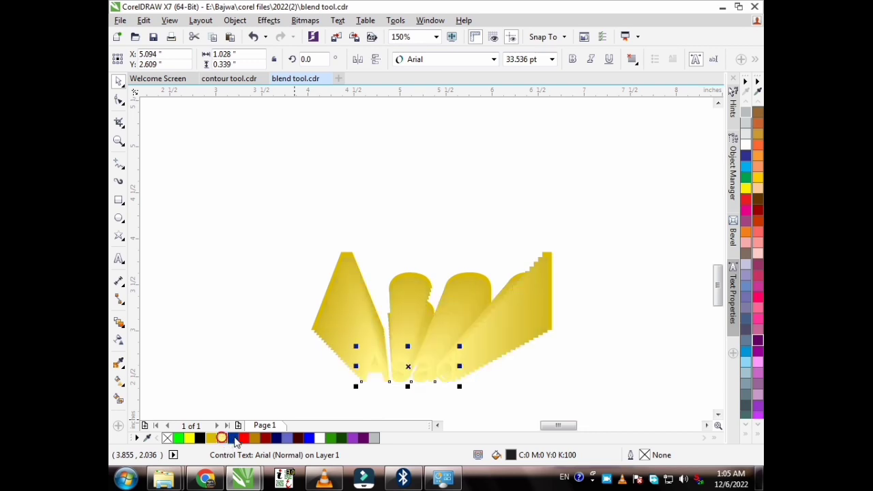
click(243, 438)
scroll(463, 192, down, 1)
scroll(439, 285, up, 2)
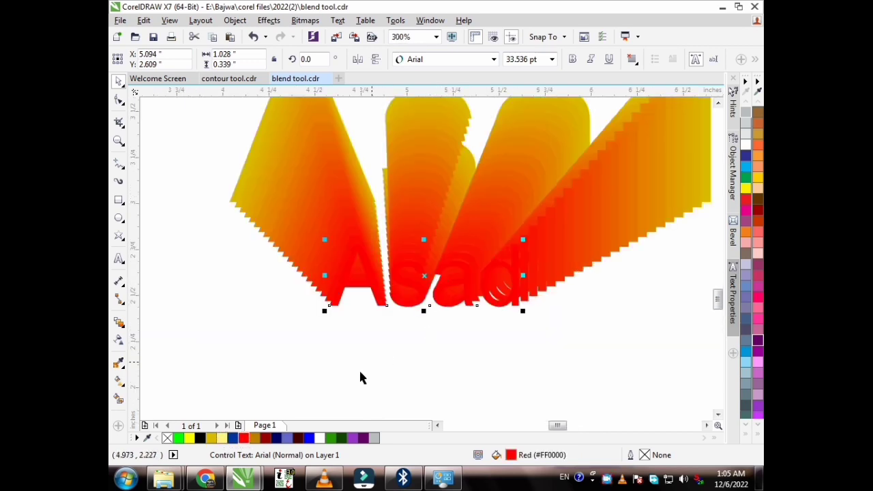
Change the small name text's fill to dark maroon (#460000) and give it a red outline.
click(298, 438)
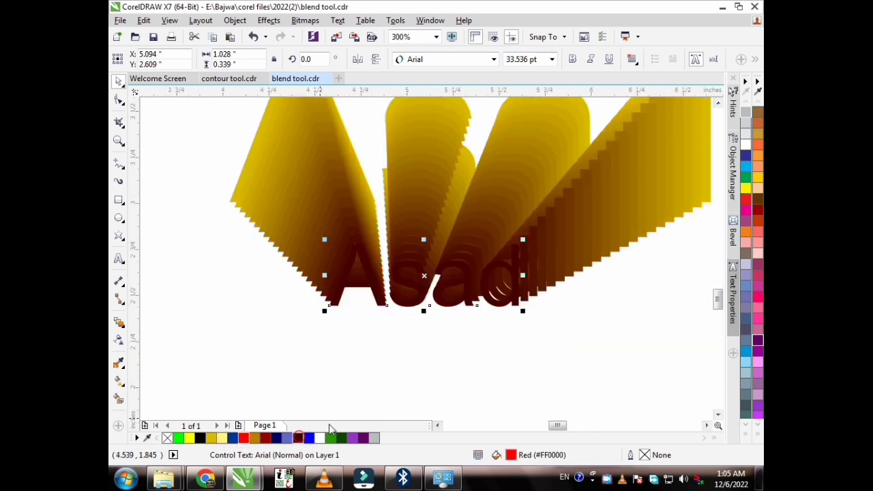
right_click(244, 438)
scroll(465, 275, down, 1)
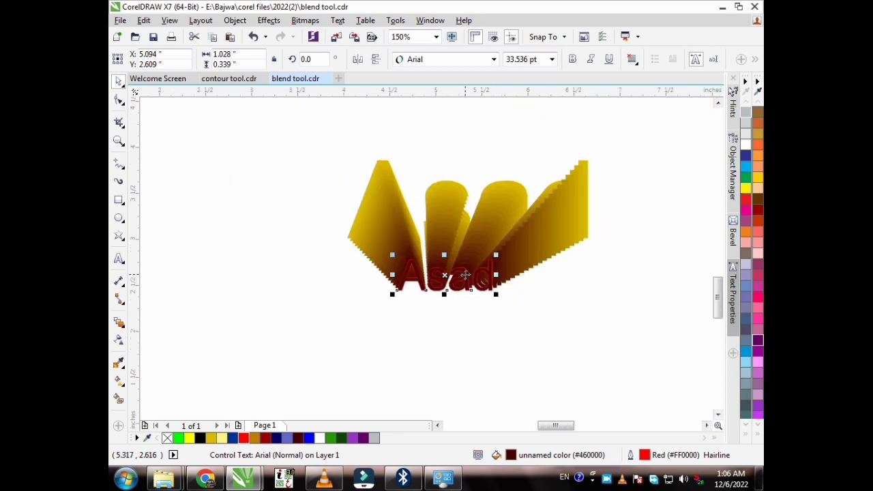
Move the small name text over the large one, enlarge it to about 77 pt and offset it slightly upward.
drag(461, 288, 477, 202)
drag(517, 182, 577, 164)
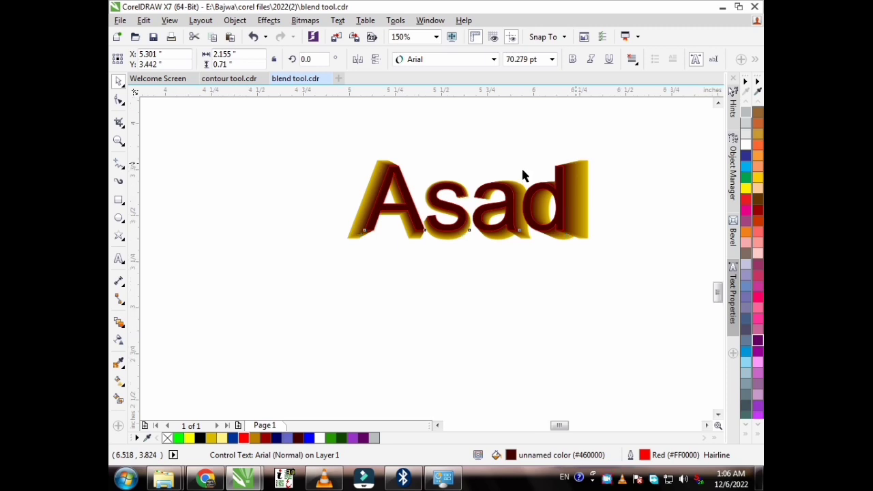
scroll(523, 172, up, 2)
scroll(462, 173, down, 1)
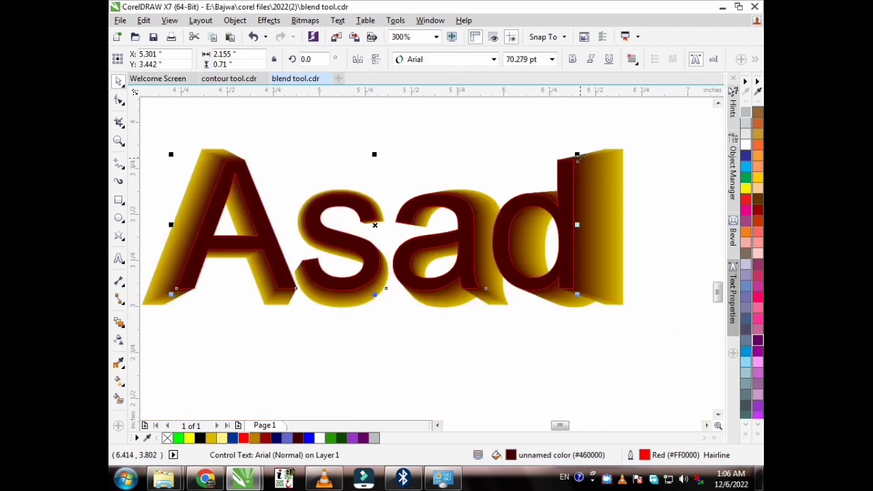
drag(578, 153, 596, 146)
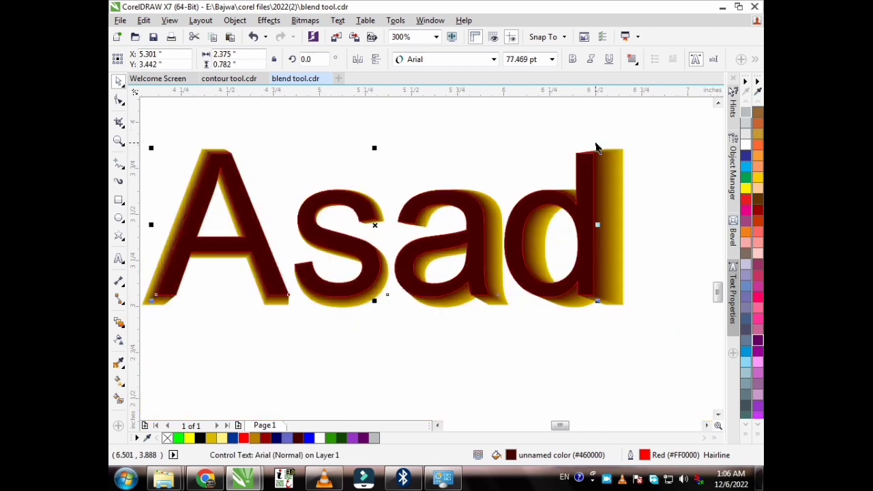
drag(455, 195, 456, 179)
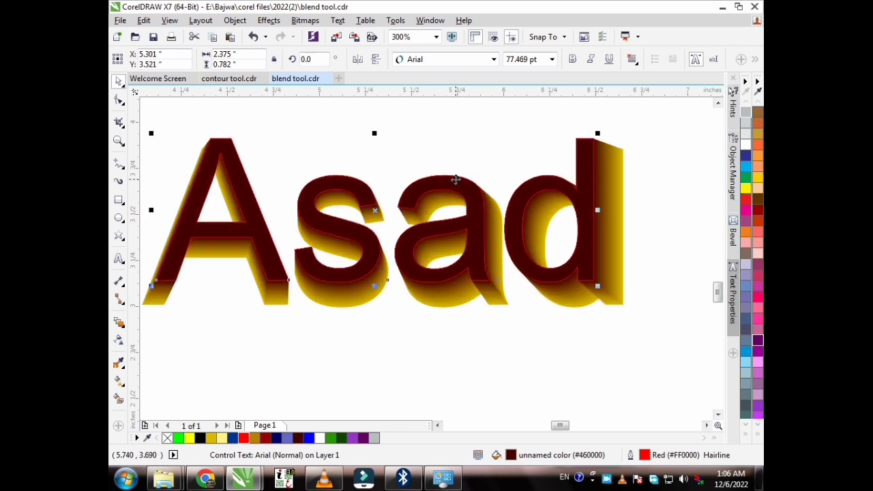
Fill the front name text with light yellow.
click(507, 323)
click(447, 229)
click(223, 438)
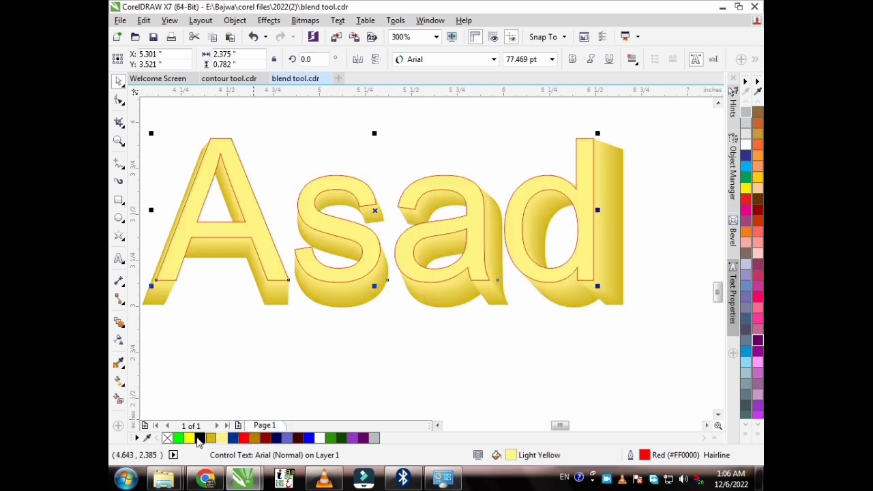
Fill the front name text with medium green (#299A00) and remove its outline.
click(447, 362)
click(422, 234)
click(335, 439)
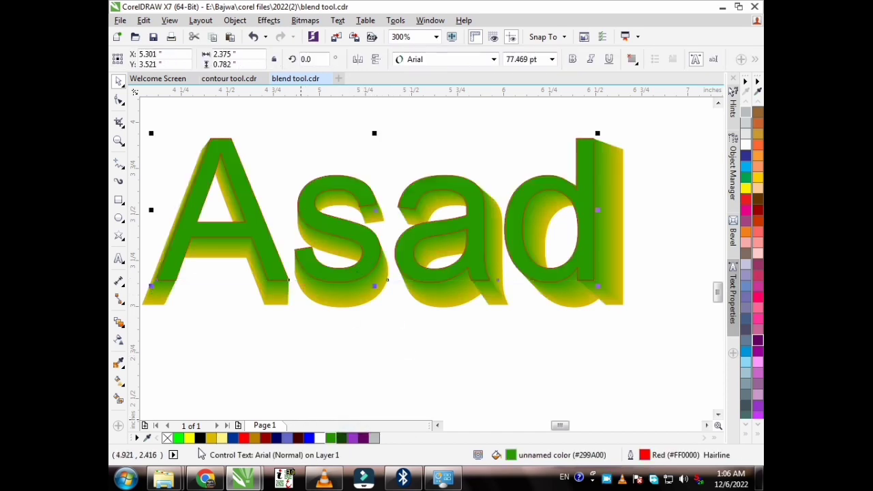
right_click(167, 439)
click(500, 312)
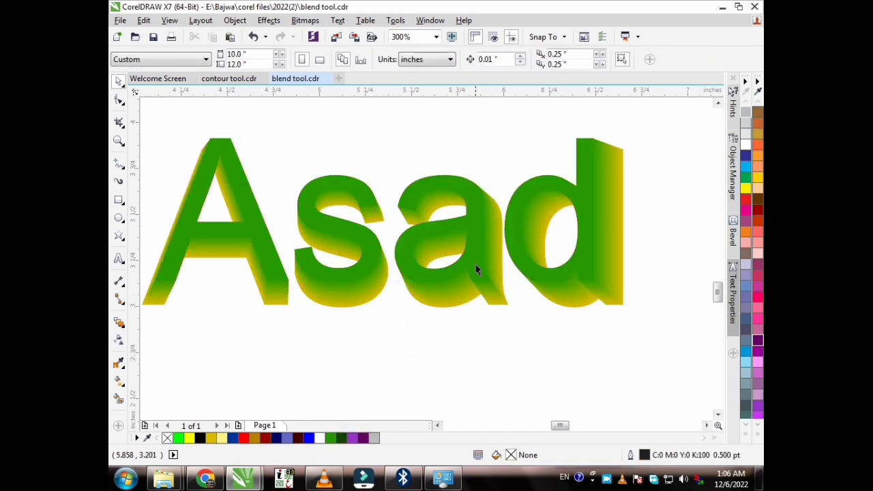
Darken the front name text's fill to dark green (#114600) and give it a bright green outline.
click(470, 242)
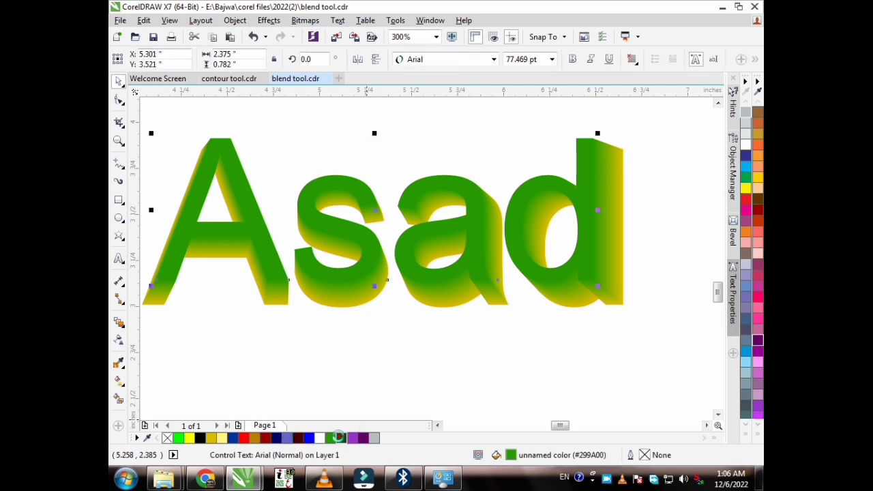
click(341, 438)
click(428, 371)
click(360, 229)
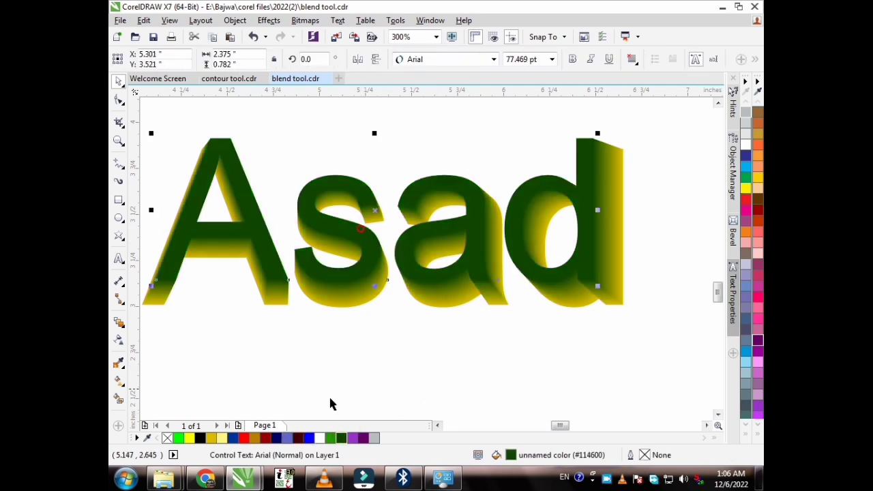
right_click(175, 442)
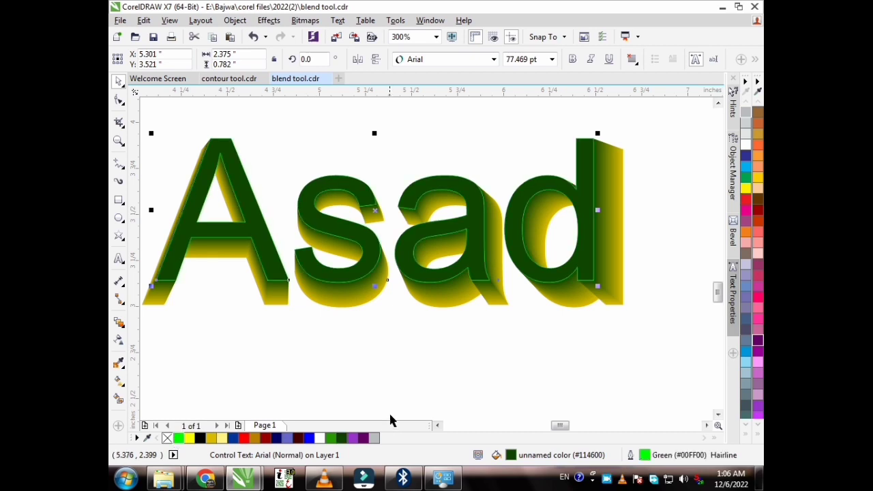
click(411, 380)
Shift the front name text down until it sits slightly below the gold back text, and deselect it.
scroll(528, 312, down, 2)
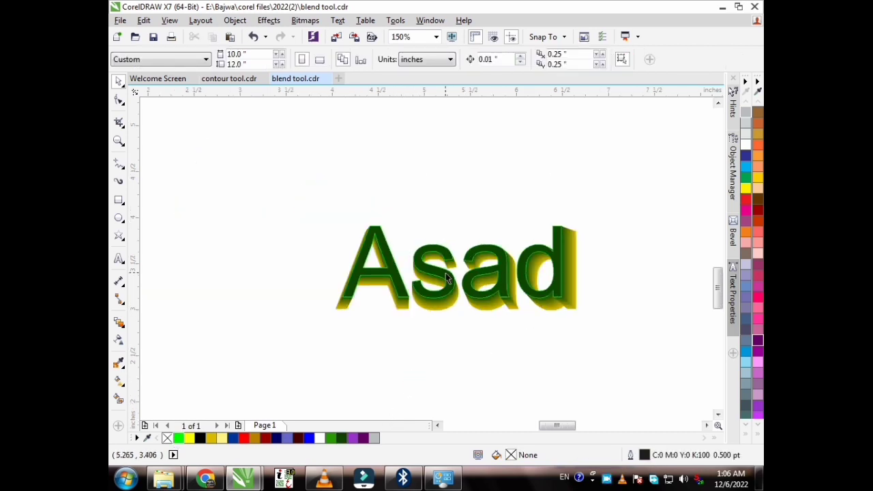
mouse_move(480, 274)
mouse_down()
mouse_move(494, 200)
mouse_move(493, 277)
mouse_move(467, 282)
mouse_move(481, 280)
mouse_move(480, 290)
mouse_up()
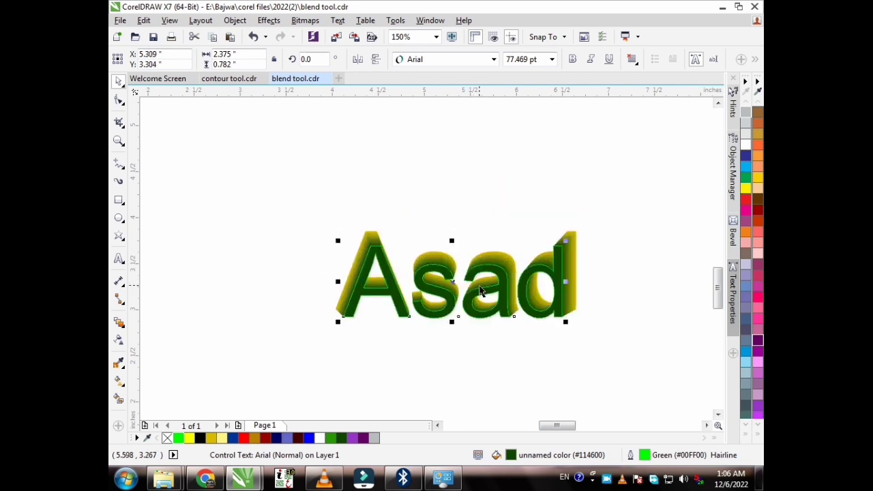
scroll(346, 290, down, 2)
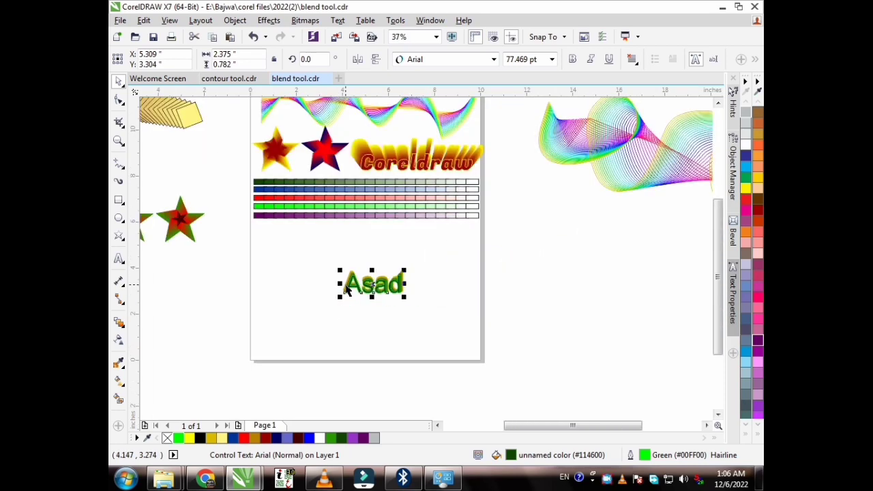
click(371, 309)
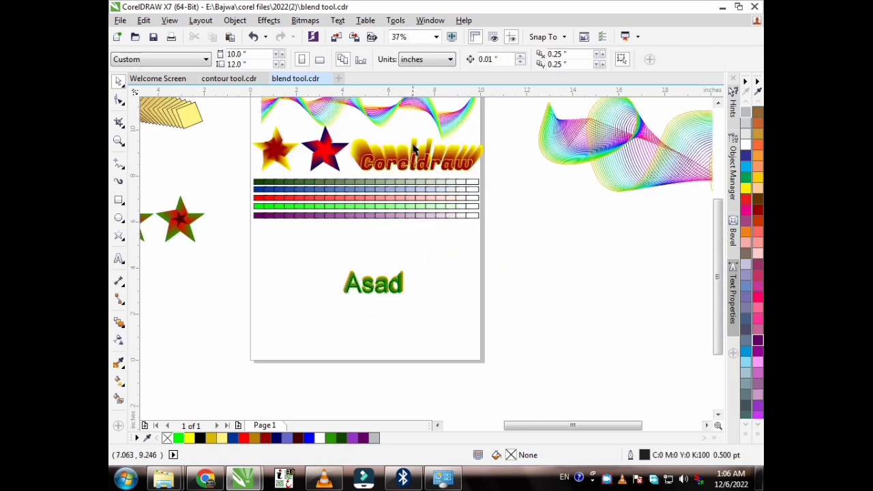
Move the front Coreldraw text of the blend on the page slightly up, closer to its yellow back text.
scroll(412, 150, up, 3)
scroll(389, 273, down, 2)
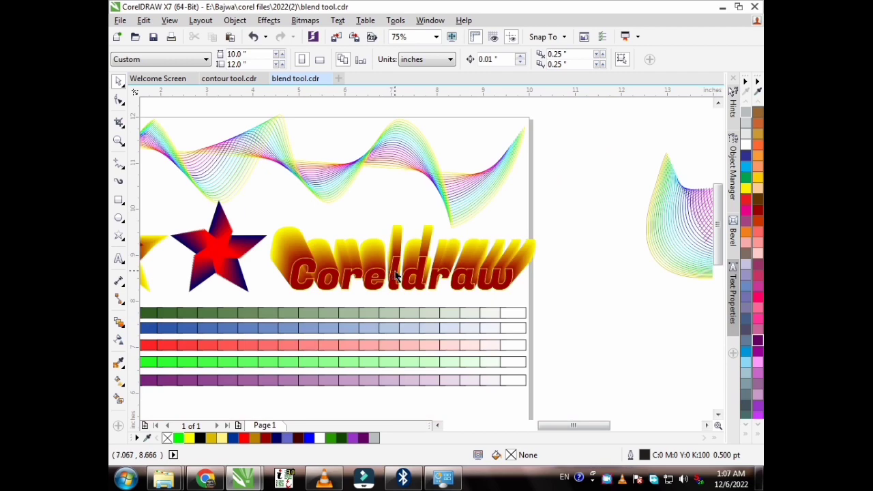
drag(396, 275, 396, 256)
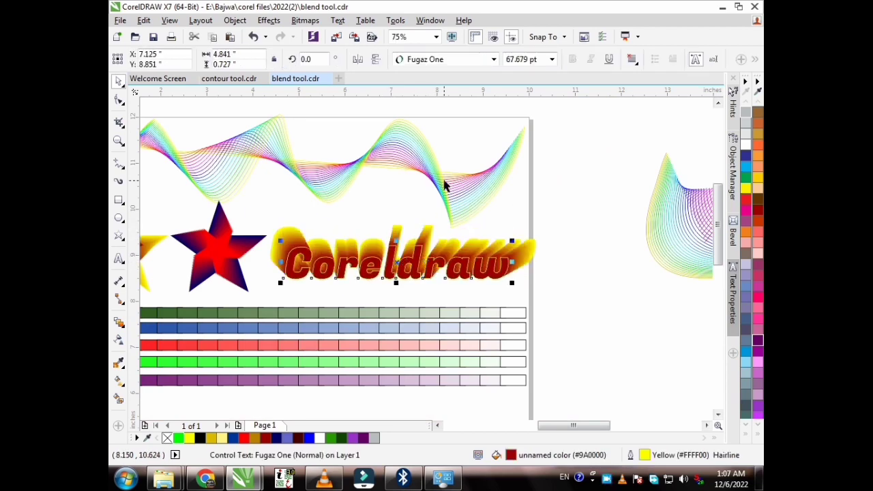
Delete the green name text blend below the colour bars.
scroll(444, 184, down, 1)
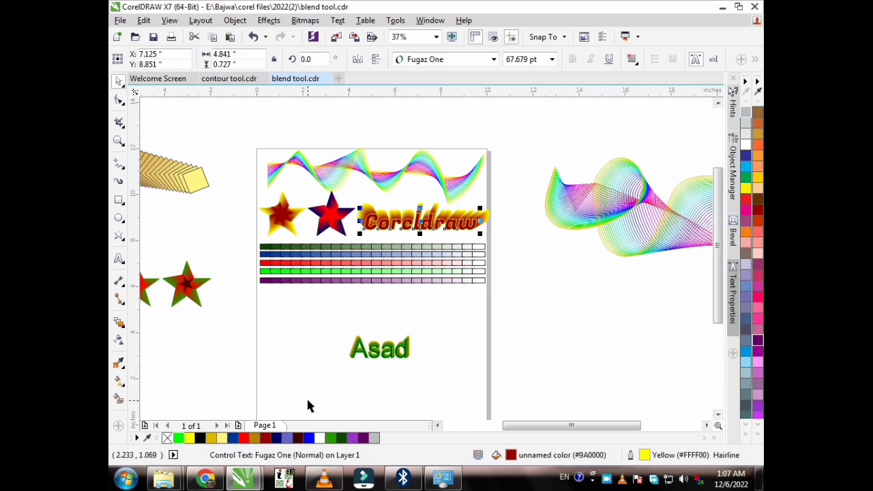
drag(308, 405, 465, 302)
key(Delete)
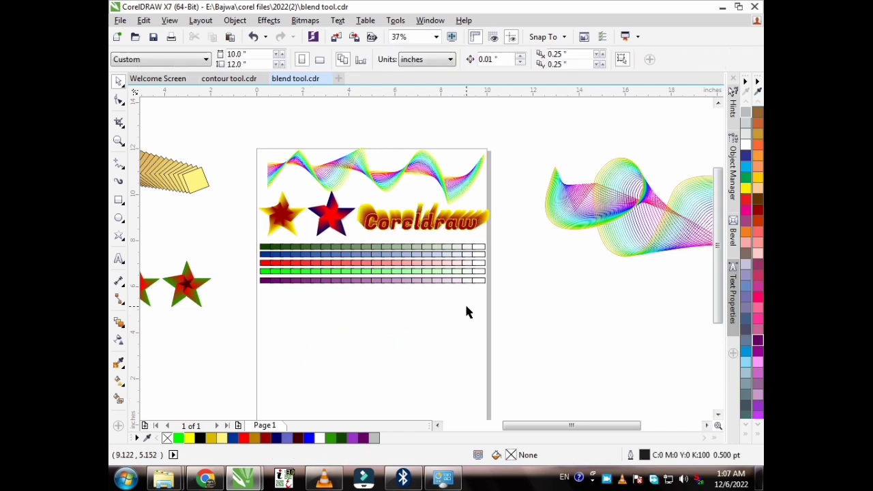
Draw a rectangle about 0.61 by 0.88 inches below the start of the purple colour bar, and deselect it.
scroll(479, 294, down, 1)
scroll(475, 309, up, 2)
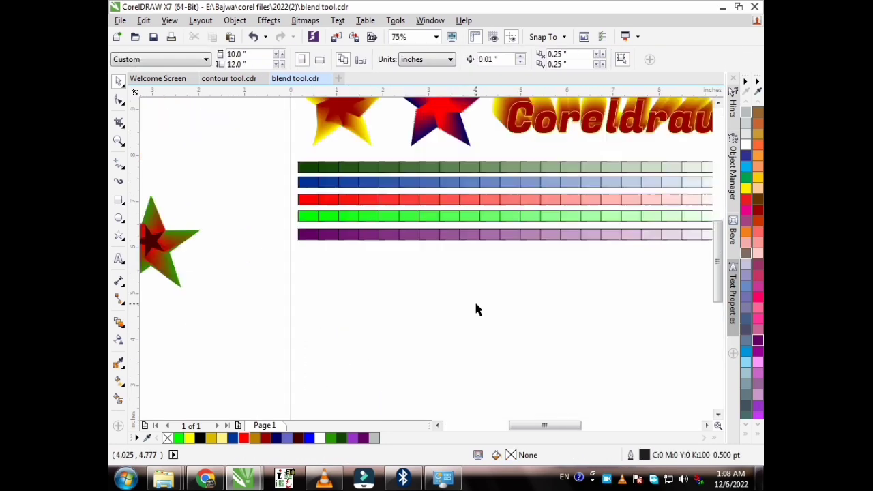
click(119, 201)
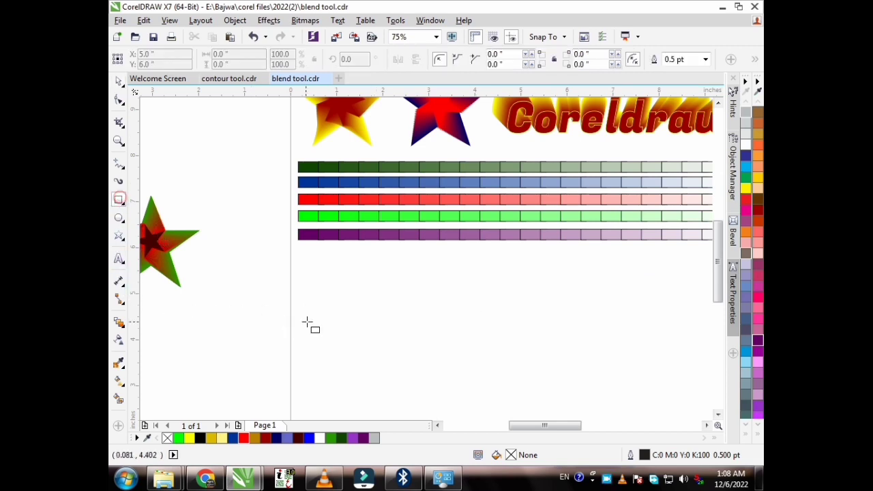
drag(312, 283, 341, 324)
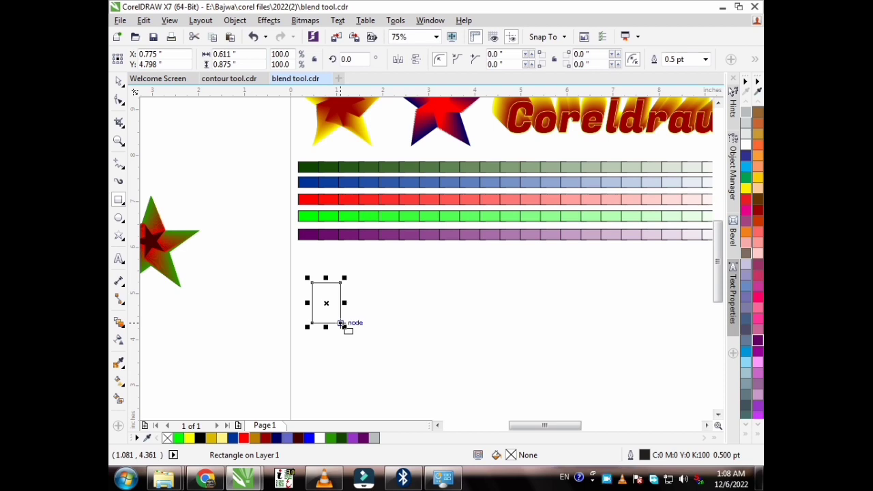
click(119, 81)
click(270, 304)
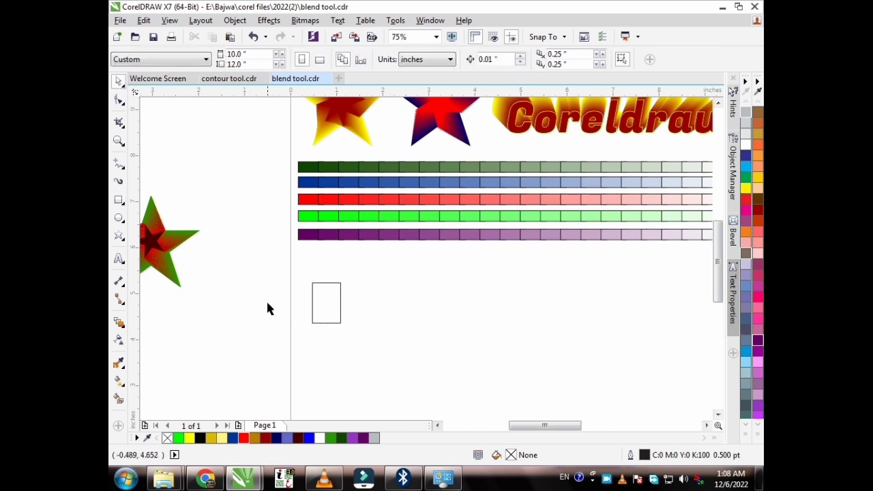
Place a copy of the rectangle level with the original near the page's right edge.
scroll(264, 279, down, 2)
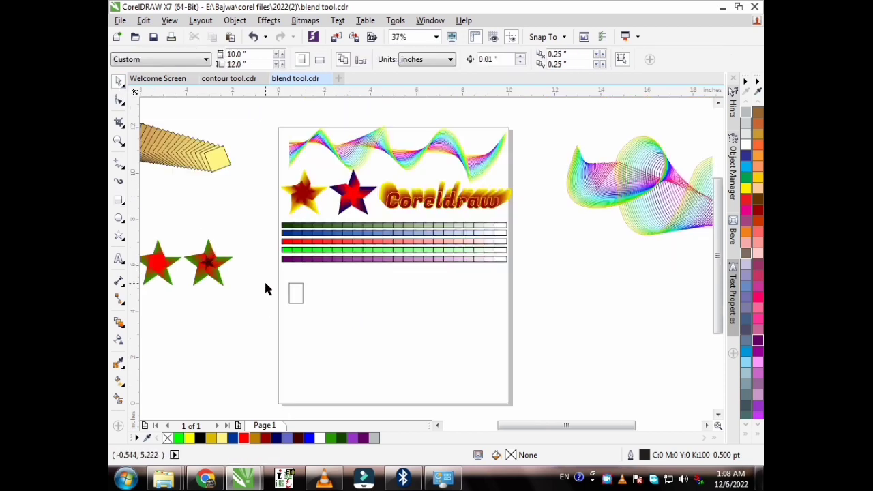
drag(294, 291, 481, 295)
click(388, 317)
click(298, 297)
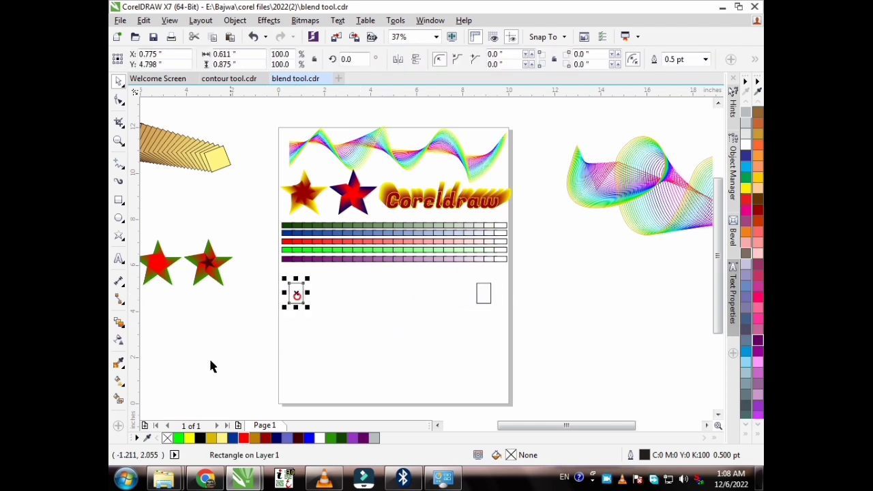
click(273, 367)
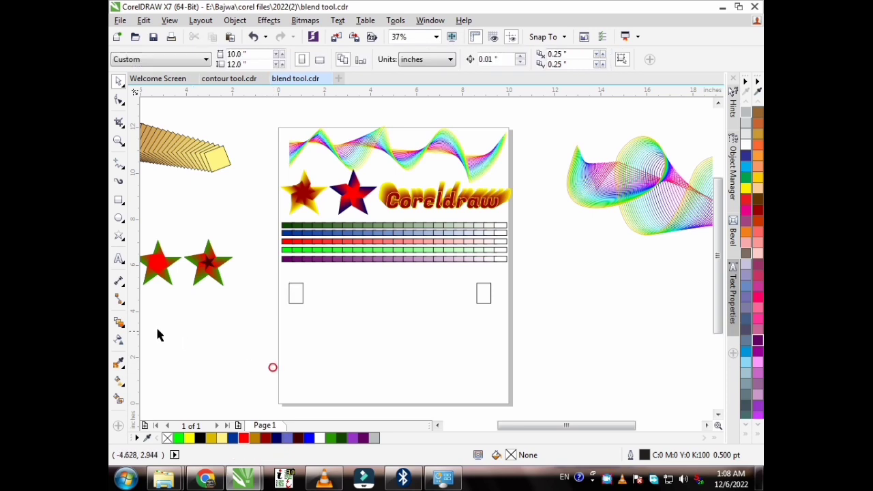
Blend the left rectangle into its copy at the right with 20 steps.
click(296, 296)
click(120, 322)
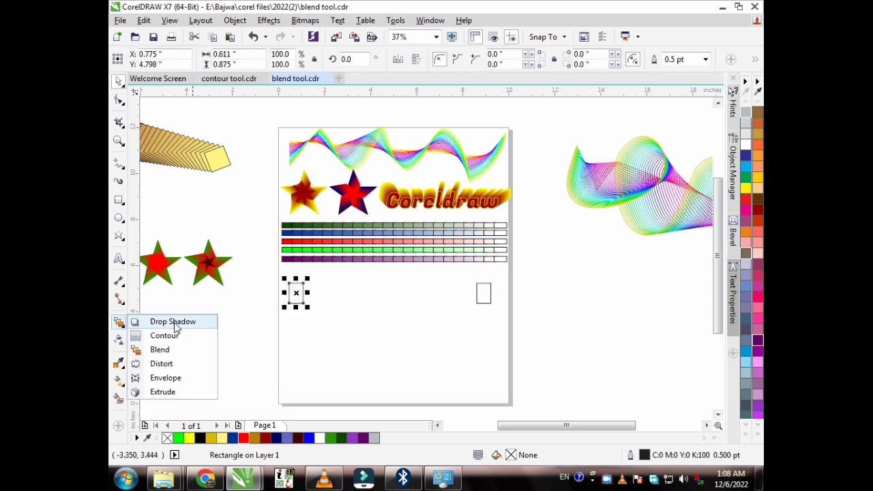
click(162, 350)
drag(295, 295, 482, 297)
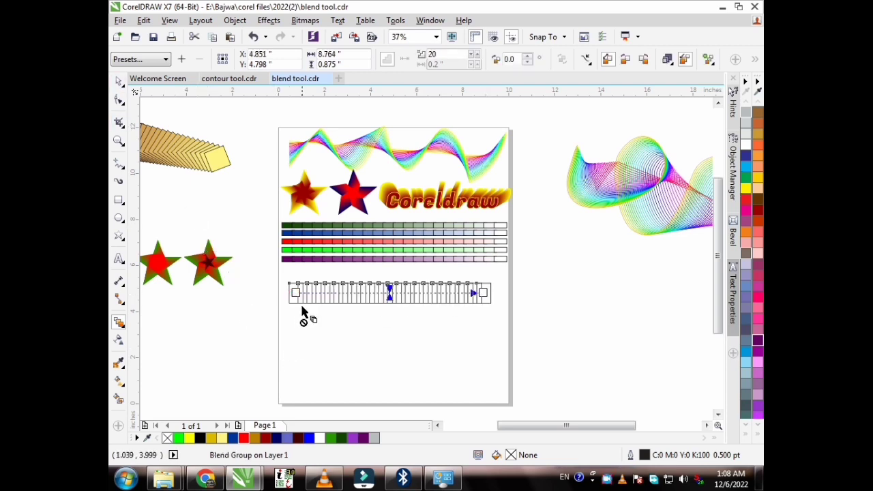
Give the blend's left control rectangle the gold colour #DCBB00 for both its fill and its outline.
scroll(290, 293, up, 1)
click(119, 81)
click(225, 233)
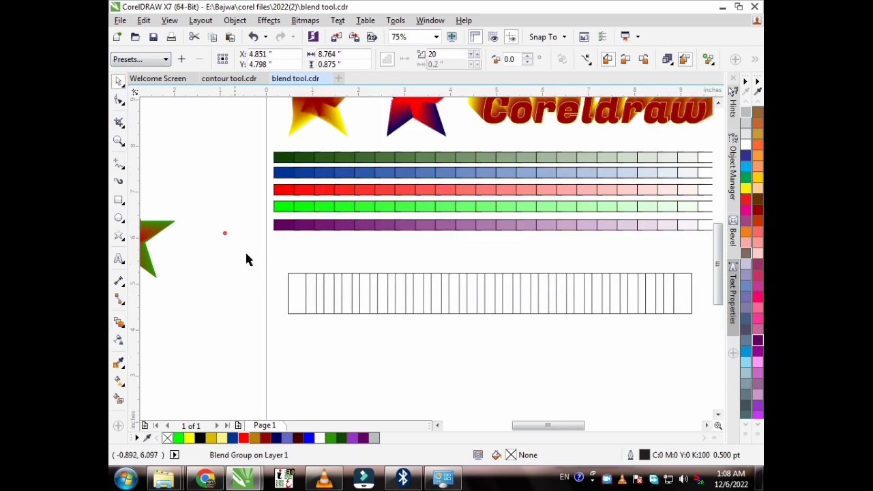
click(294, 281)
click(294, 279)
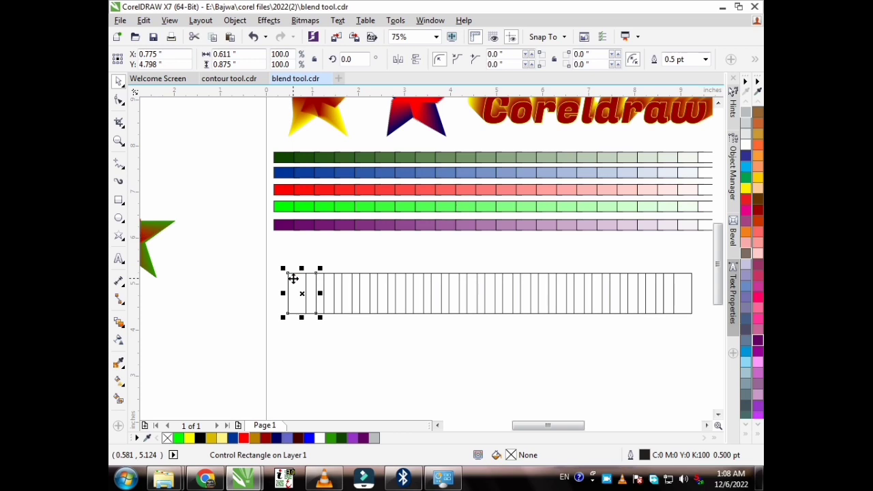
click(211, 438)
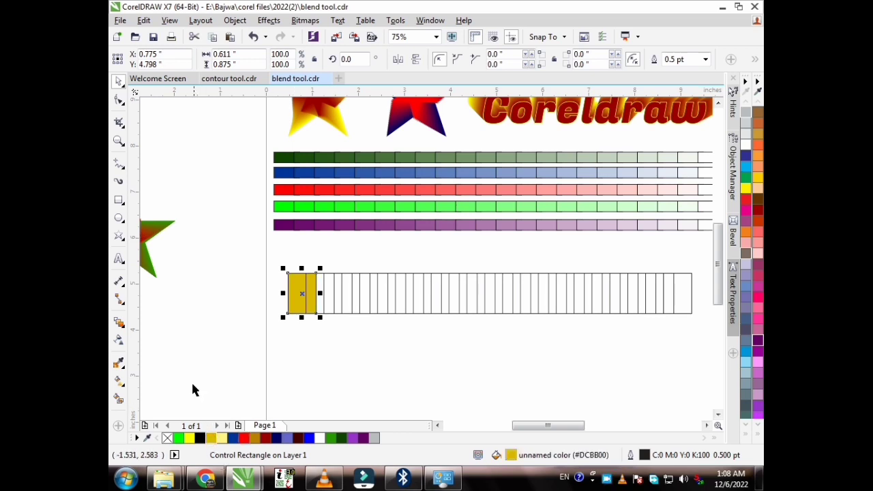
right_click(212, 438)
Fill the blend's right control rectangle with white, and deselect it.
click(686, 298)
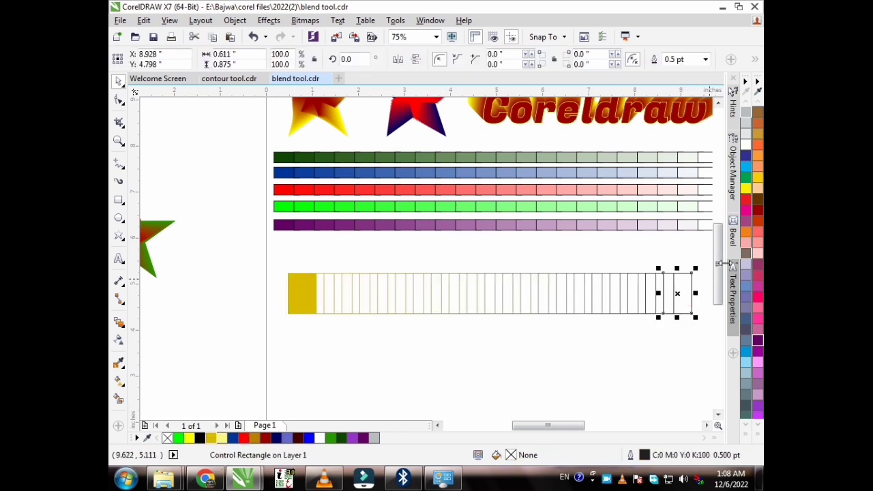
click(746, 145)
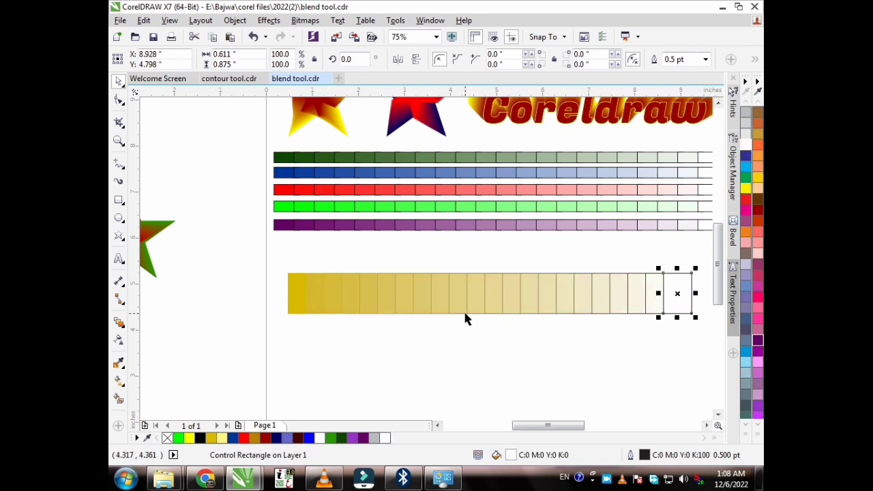
click(473, 361)
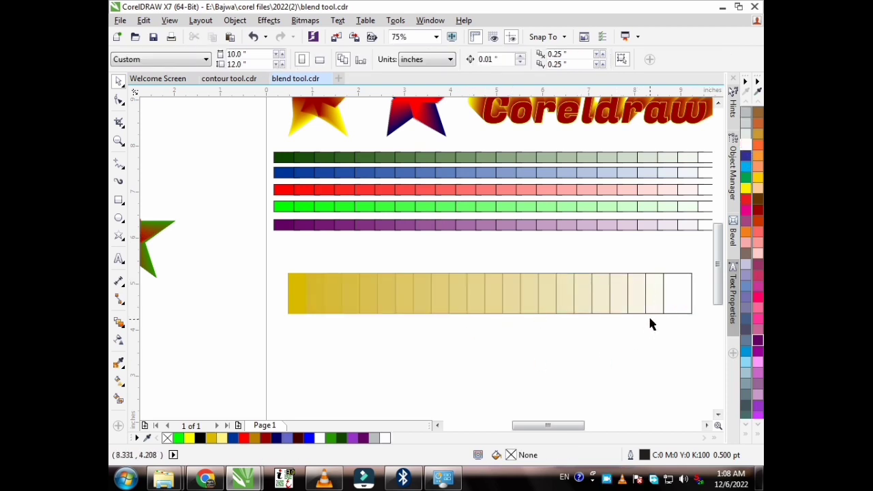
Change the fill of the blend's left control rectangle to dark green #114600, and deselect it.
click(299, 305)
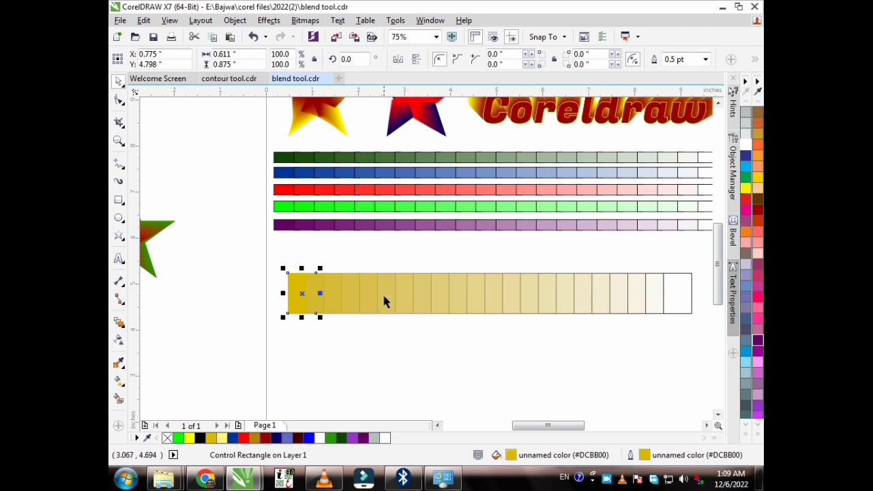
click(303, 391)
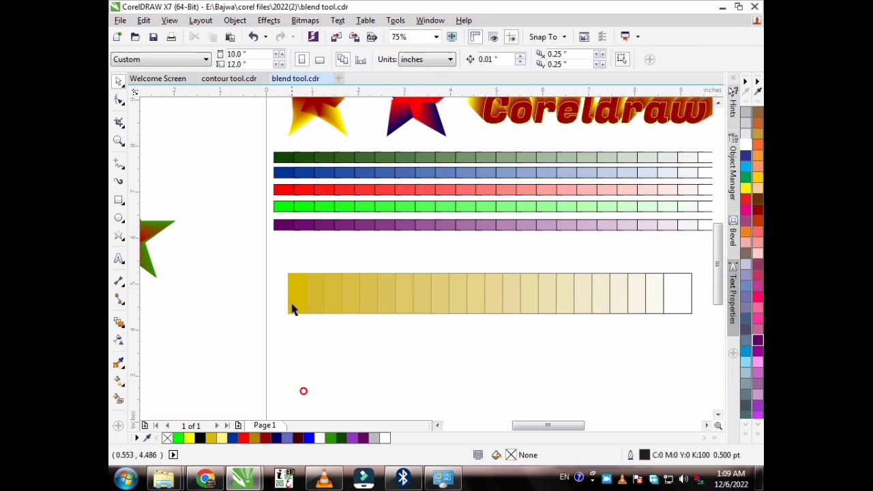
click(294, 298)
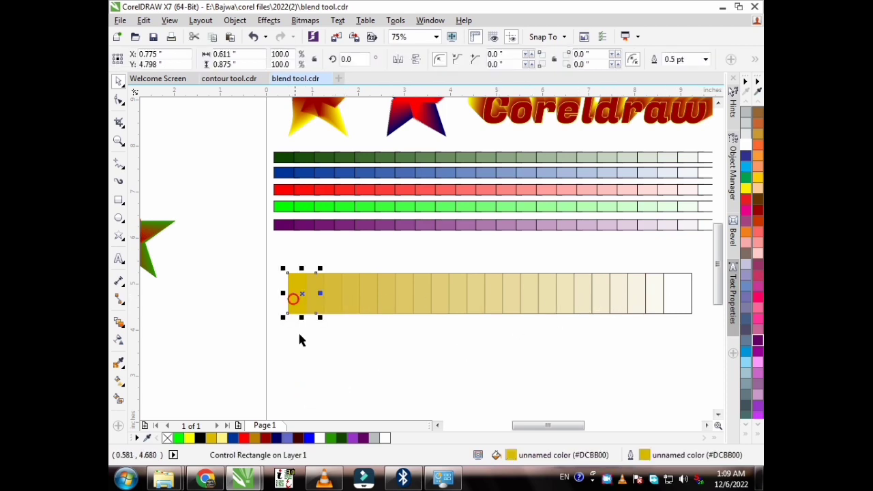
click(342, 439)
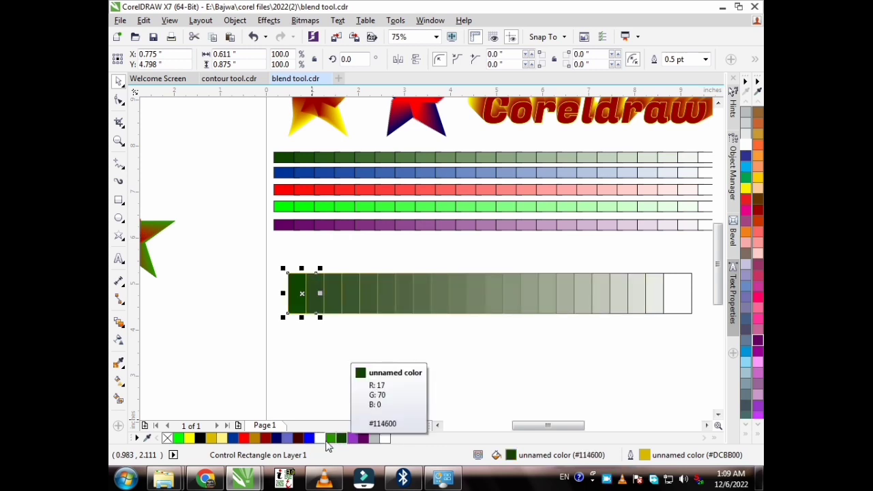
click(336, 345)
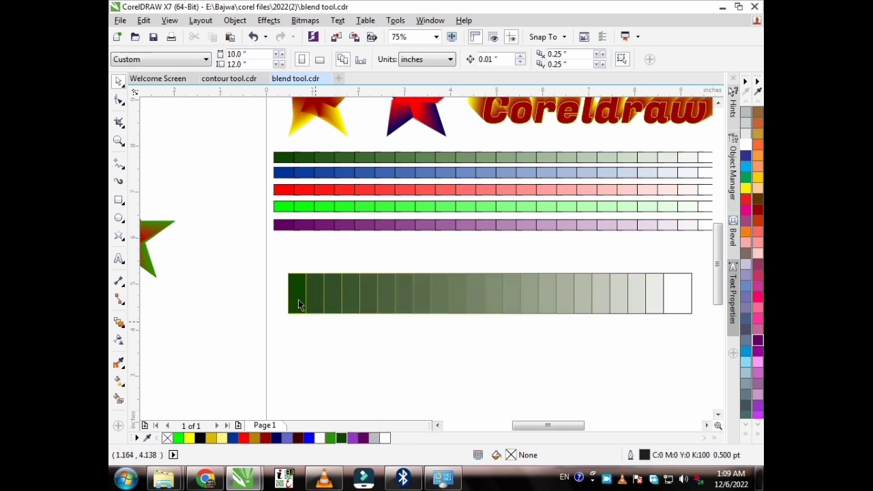
Try to move the blend's left control rectangle downward, undo the move, and clear the selection.
click(298, 300)
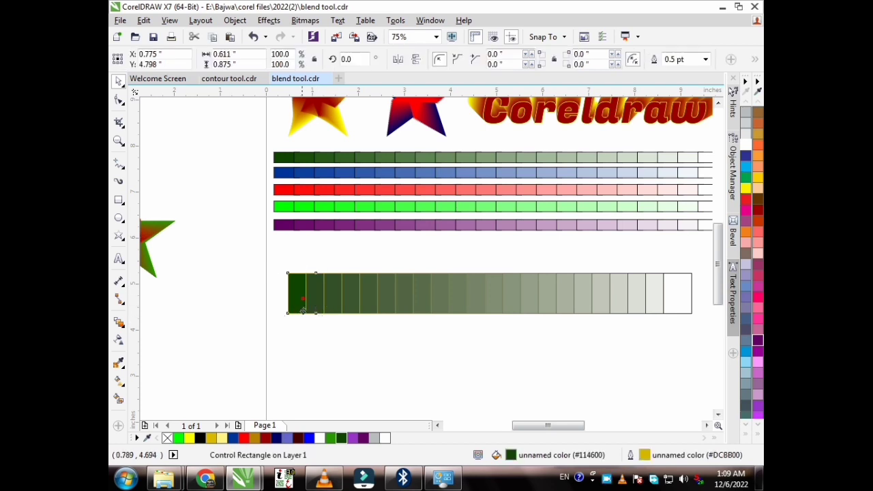
drag(306, 305, 302, 339)
key(ctrl+z)
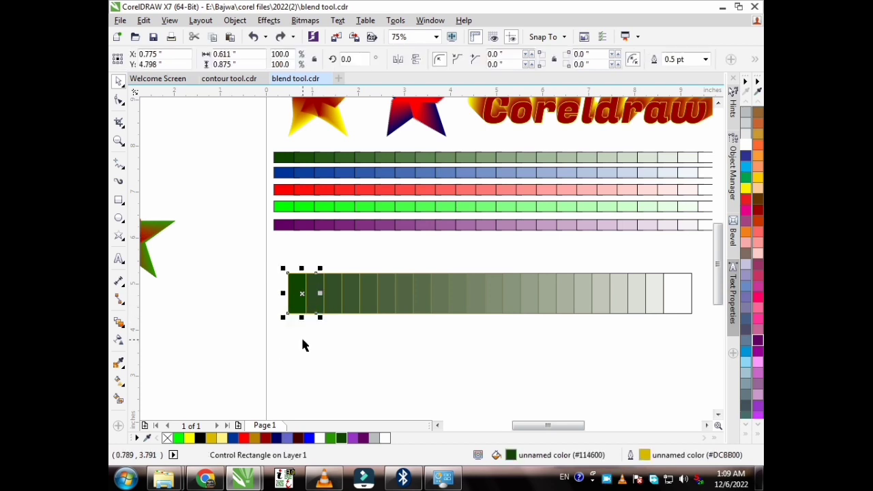
click(305, 329)
Set both the fill and the outline of the blend's left control rectangle to red #FF0000, and deselect it.
click(291, 295)
click(242, 439)
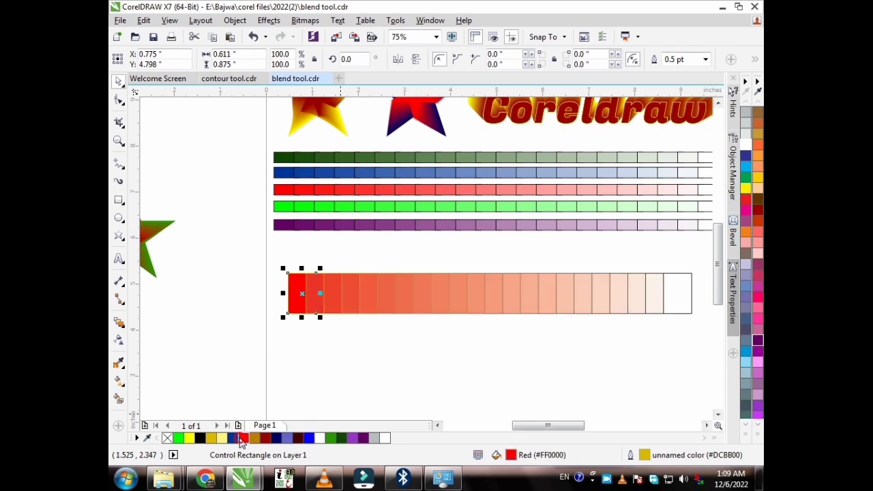
double_click(242, 438)
click(499, 397)
right_click(242, 439)
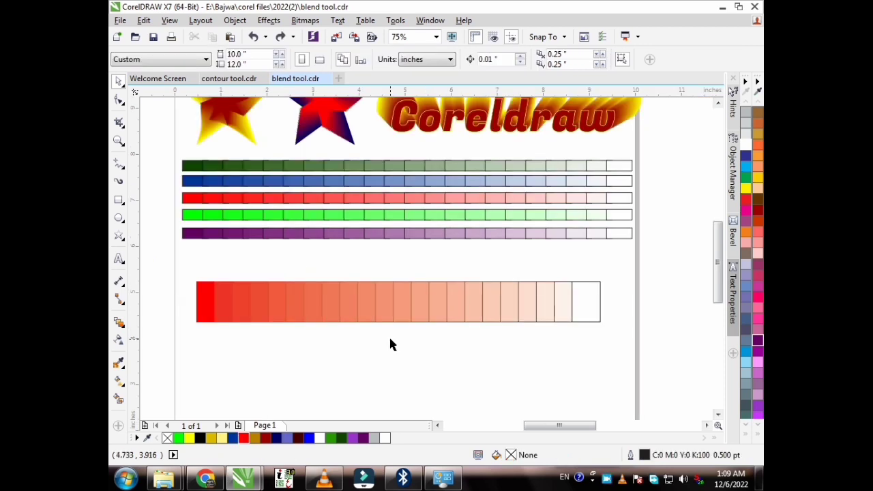
scroll(388, 334, down, 4)
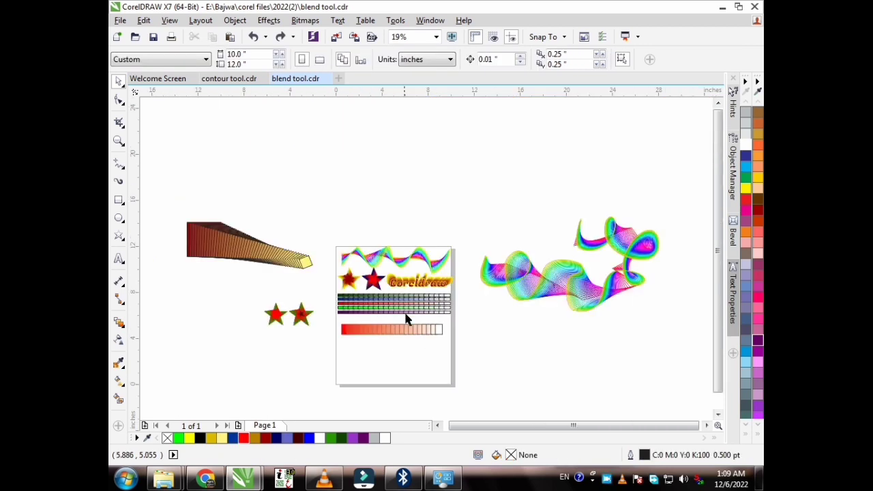